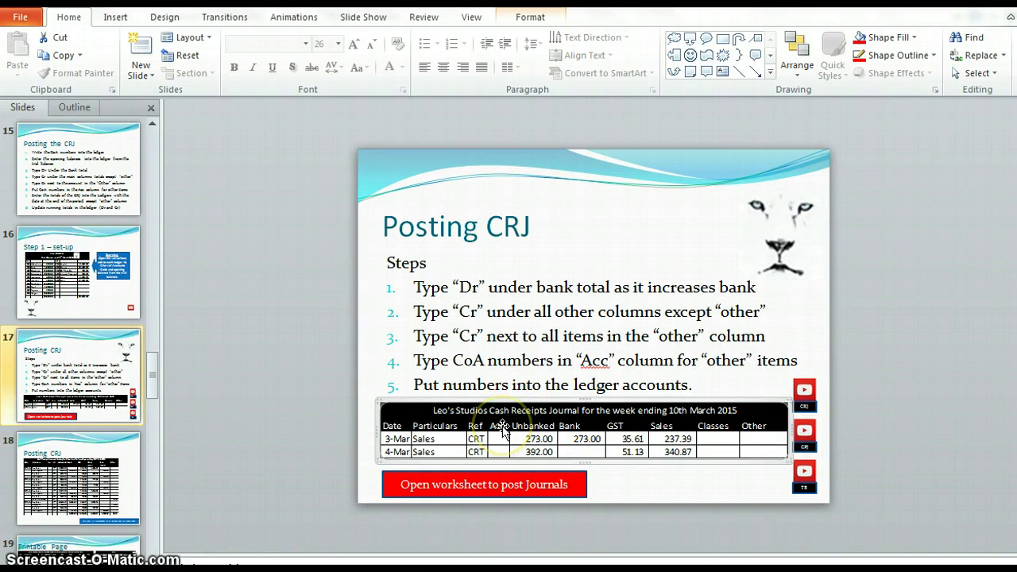
- Open the slide's embedded Cash Receipts Journal worksheet in Excel and maximize the worksheet window
right_click(502, 430)
mouse_move(604, 301)
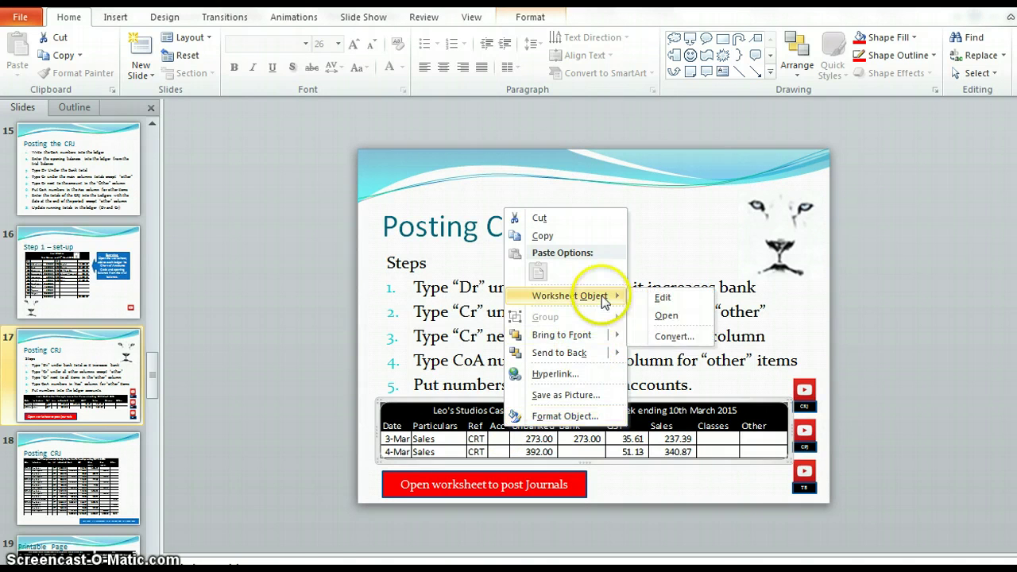
left_click(666, 316)
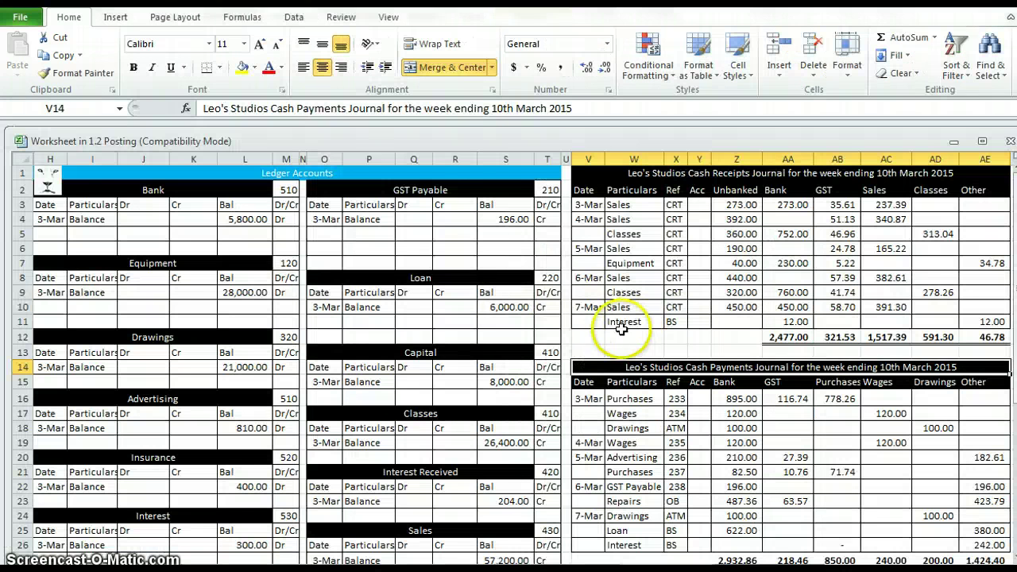
left_click(982, 141)
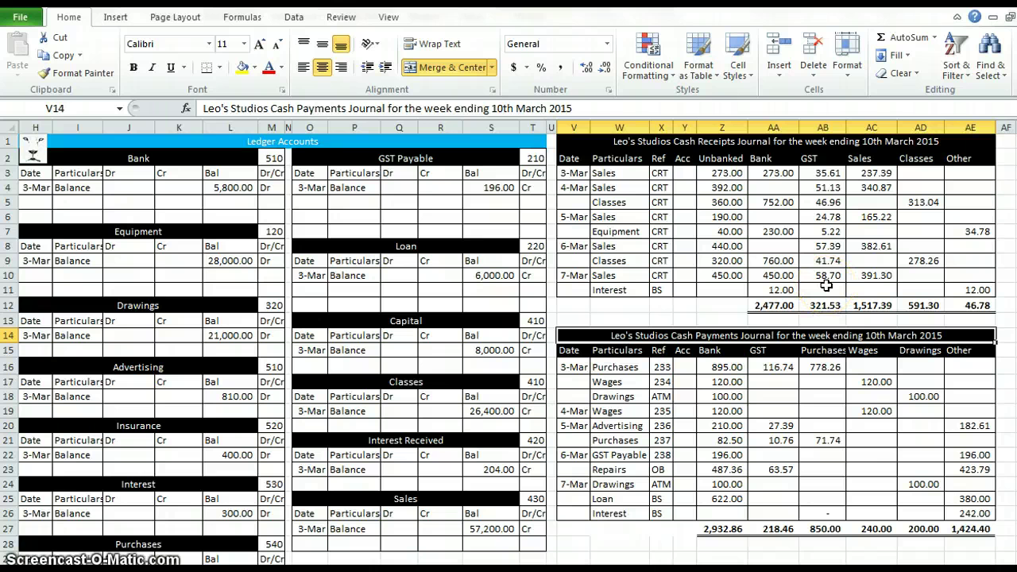
- In the Cash Receipts Journal, enter "Dr" under the Bank total and "Cr" under the GST, Sales and Classes totals
left_click(778, 319)
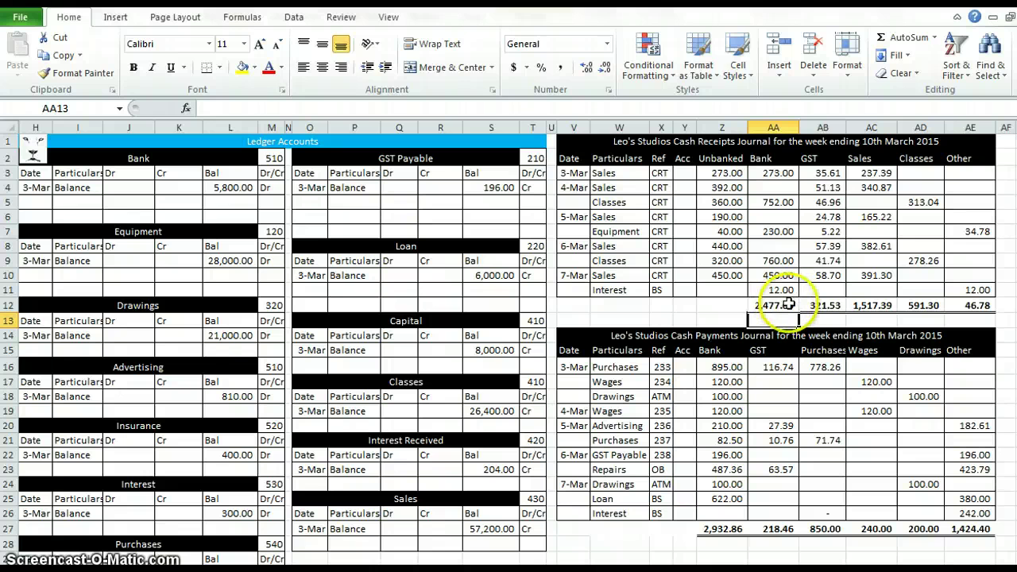
type("Dr")
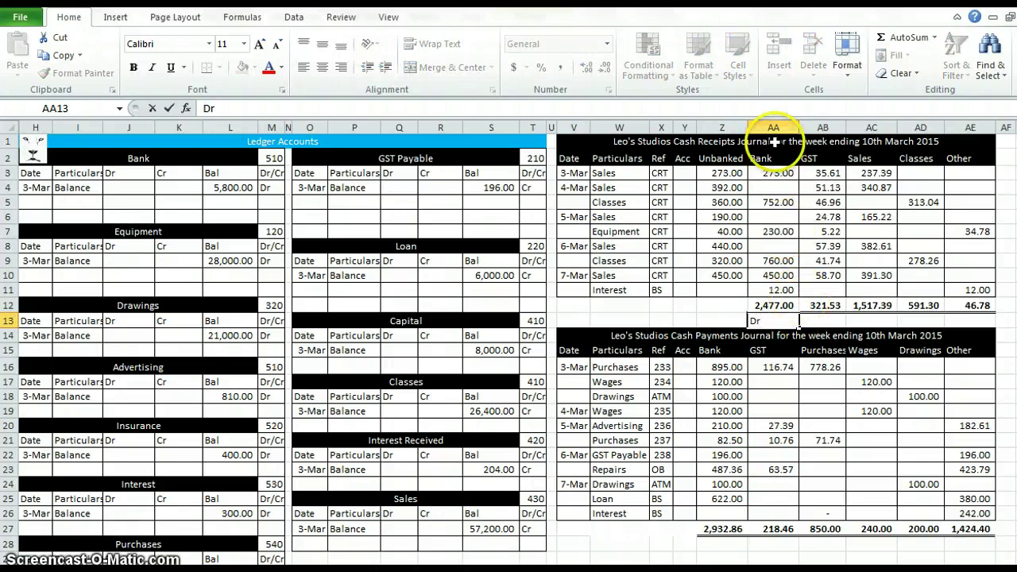
left_click(815, 319)
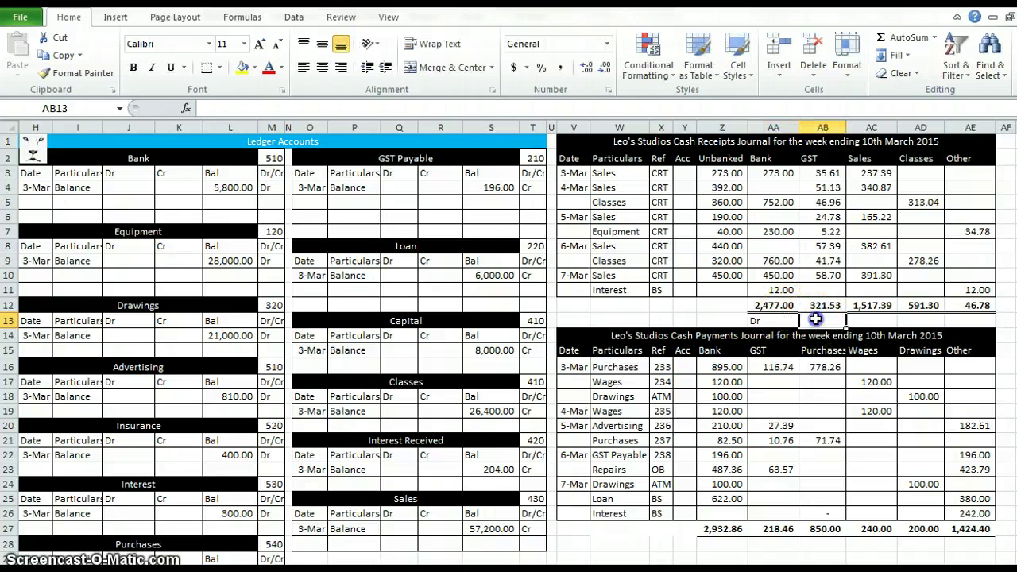
type("Cr")
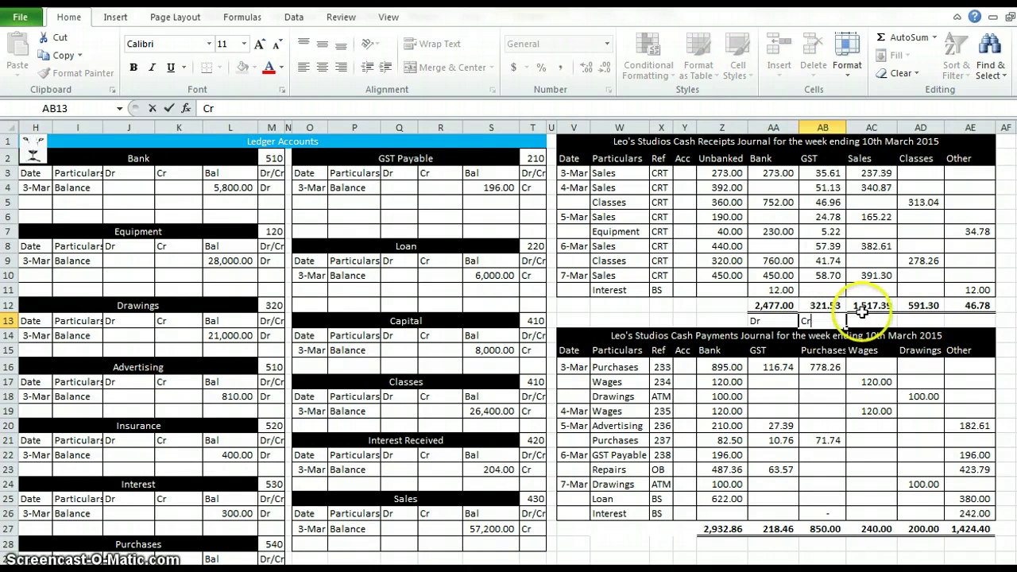
left_click(862, 316)
type("Cr")
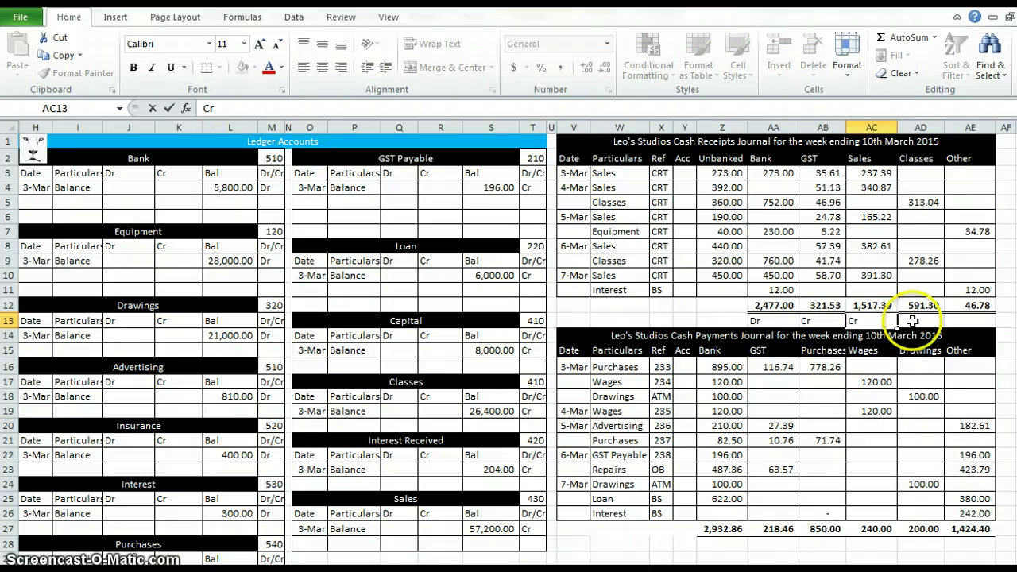
left_click(914, 320)
type("Cr")
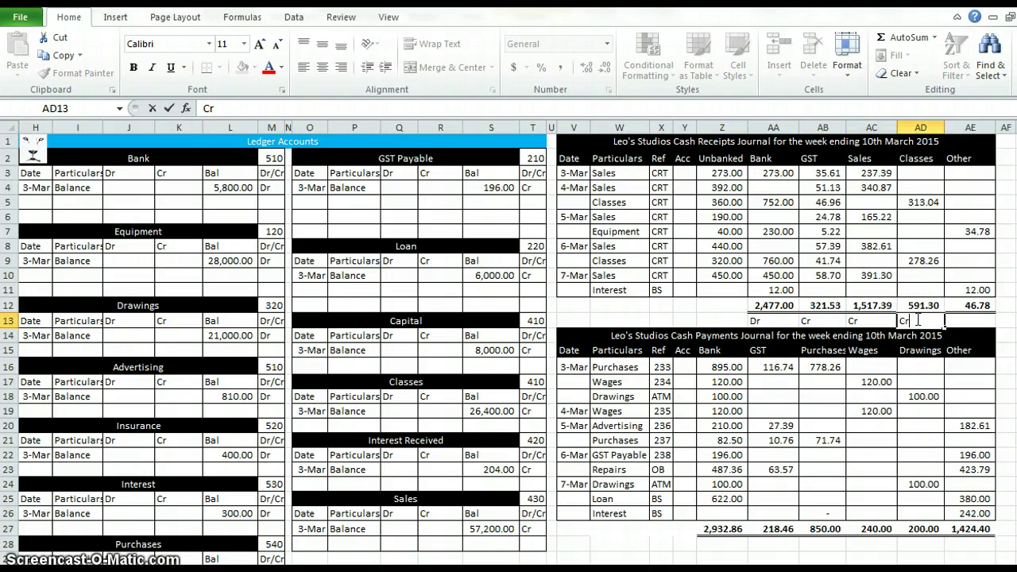
- Mark the Interest and Equipment amounts in the Cash Receipts Journal's Other column with "Cr" beside them in AF11 and AF7
left_click(1001, 290)
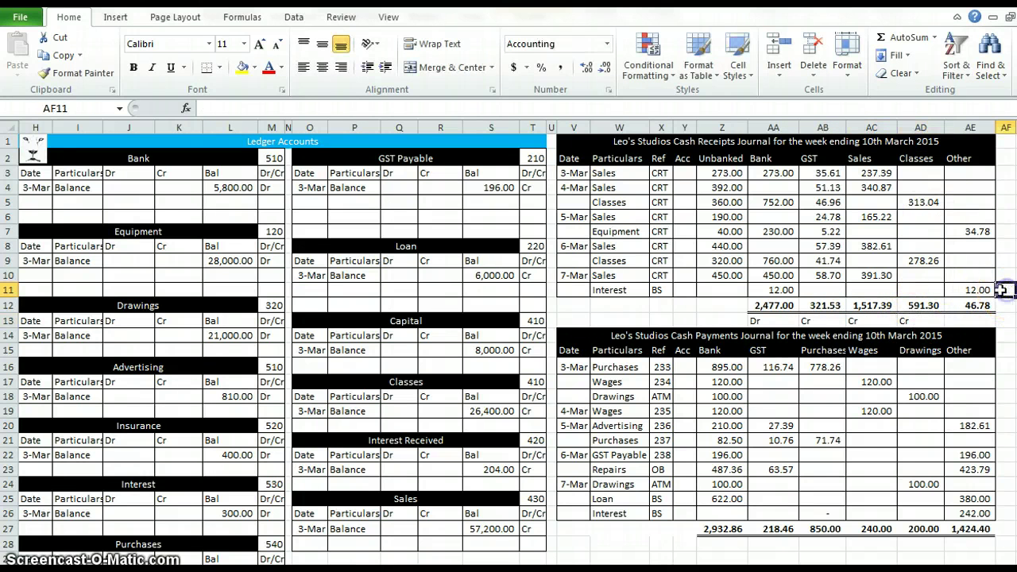
type("C")
left_click(1004, 235)
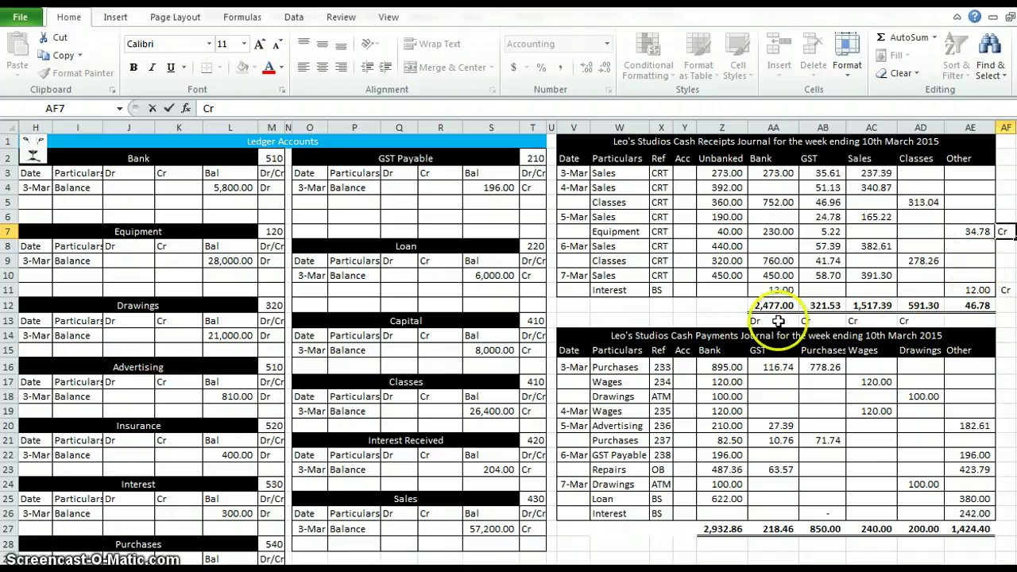
- In the Bank ledger's row 5, enter the date 7/3 and the particulars "Receipts"
left_click(32, 201)
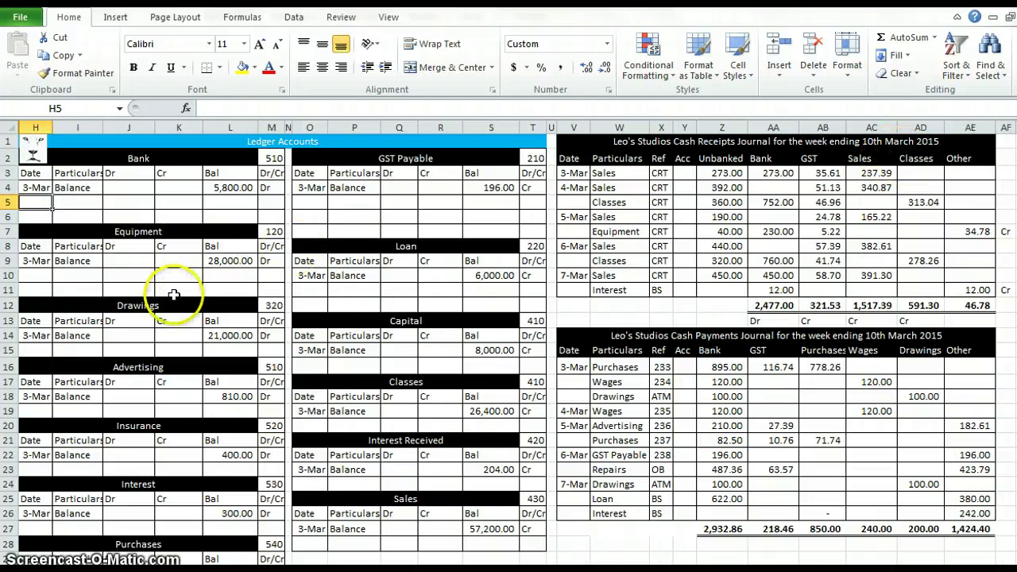
type("7/3")
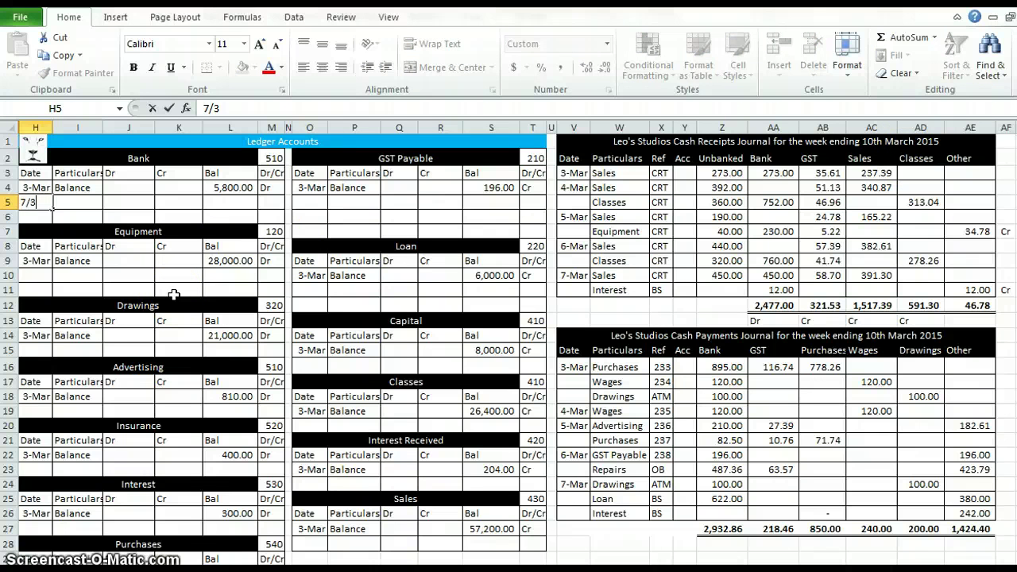
key("Tab")
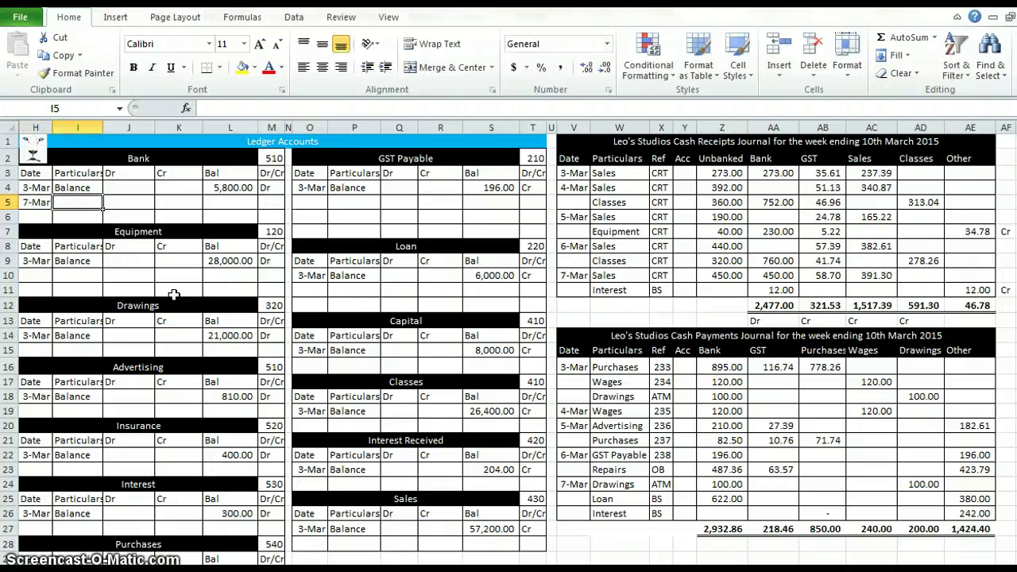
type("Receipt")
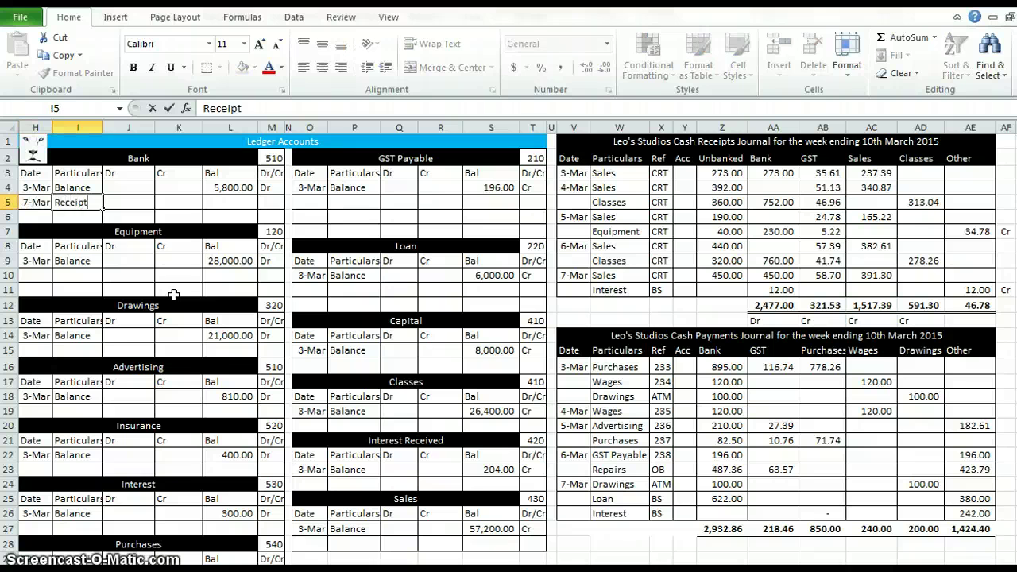
type("s")
key("Tab")
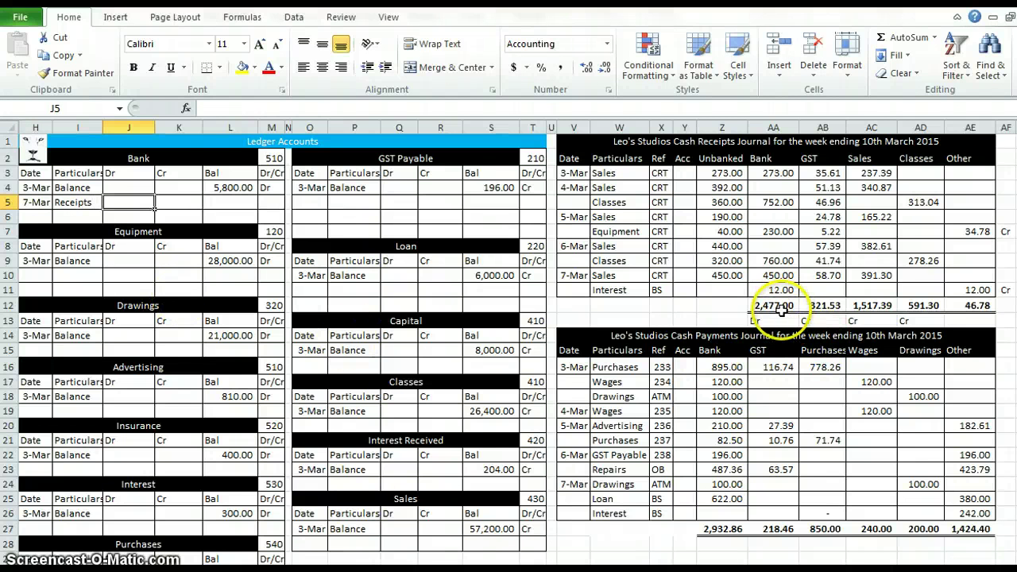
- Link the debit of the Bank ledger's Receipts entry to the Cash Receipts Journal's Bank total with =AA12
left_click(125, 198)
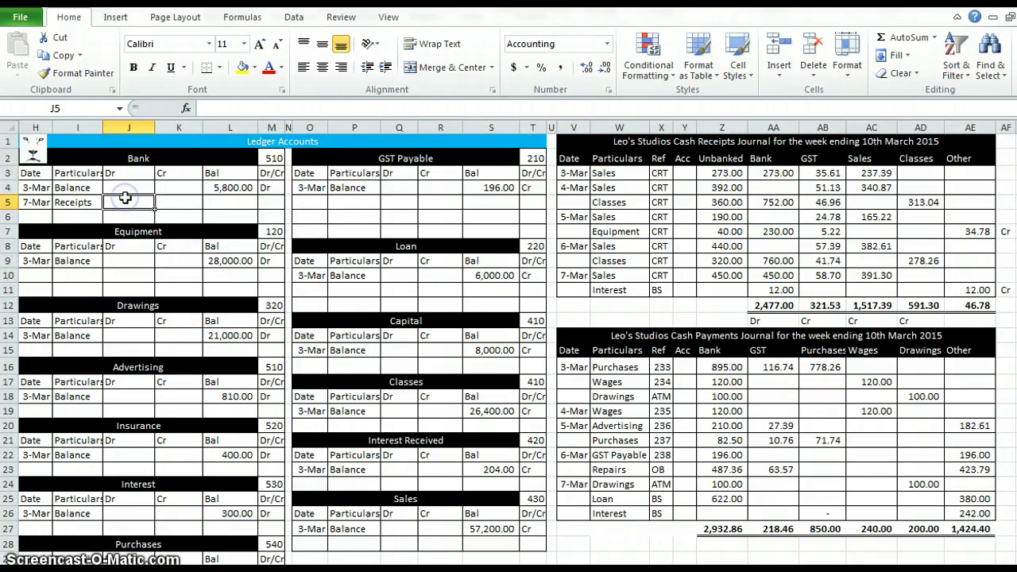
type("=")
left_click(768, 302)
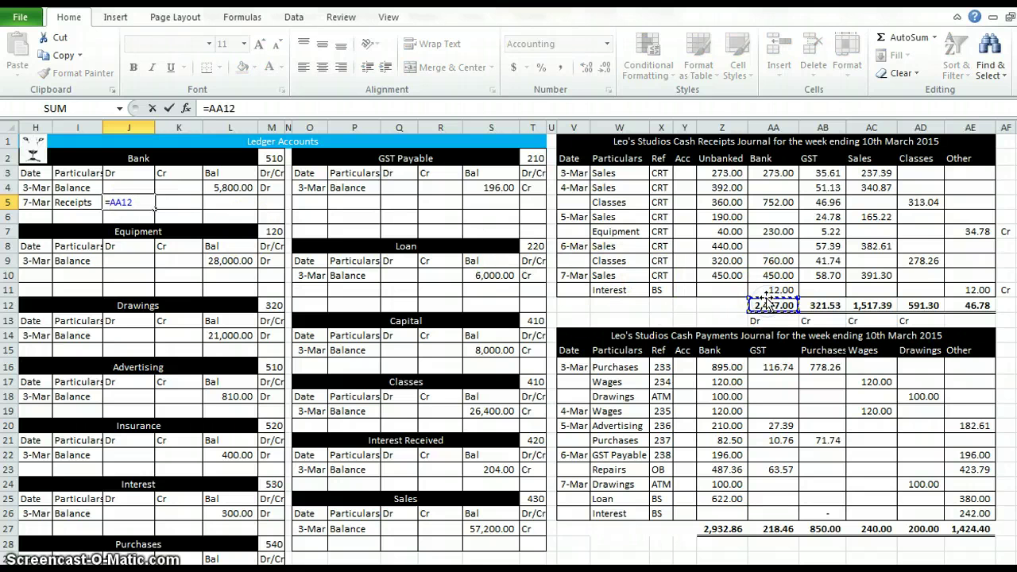
key("Return")
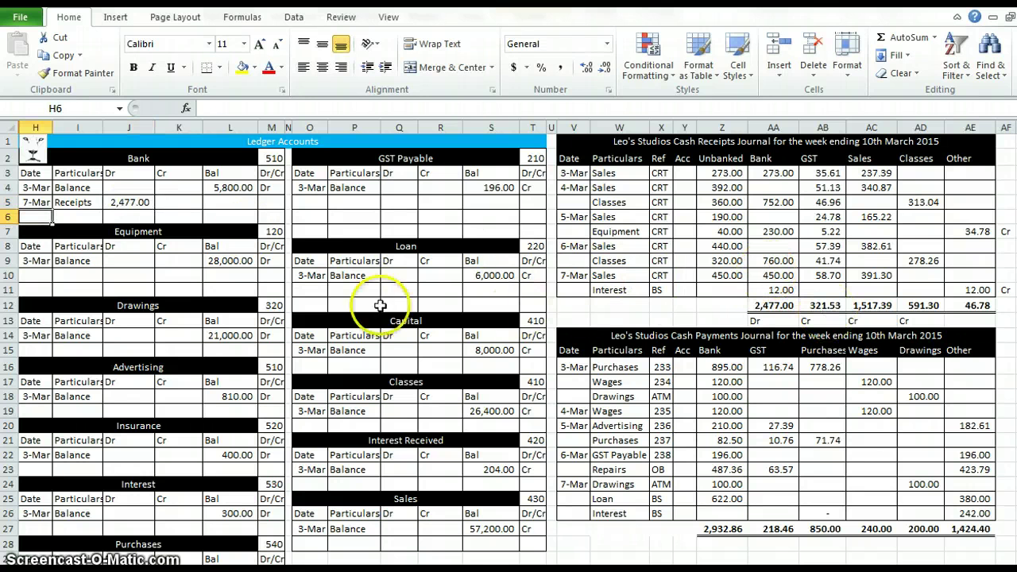
- Calculate the Bank ledger's new balance in L5 with =L4+J5 and mark it "Dr"
left_click(236, 205)
type("=")
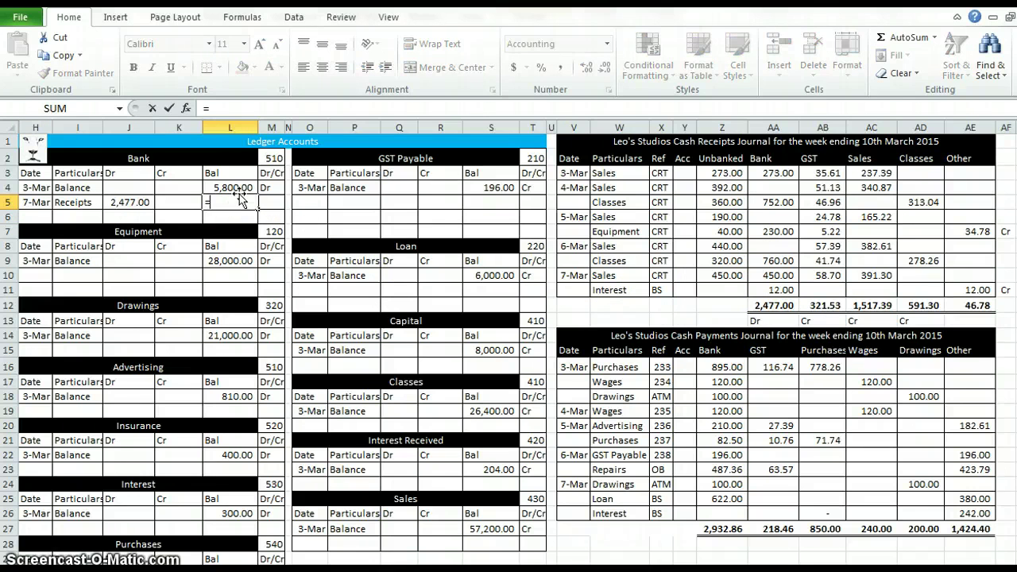
type("L4+")
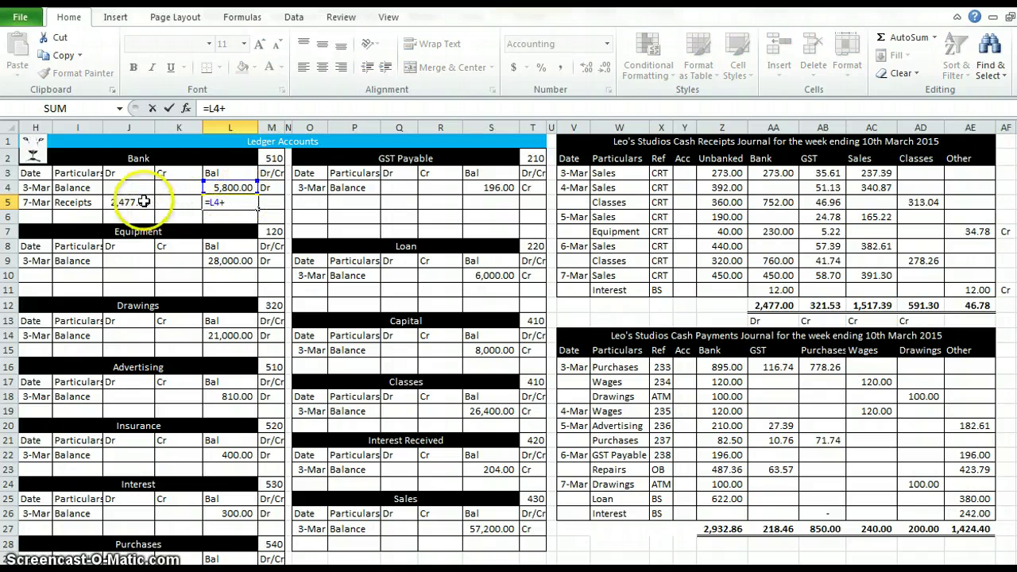
left_click(141, 201)
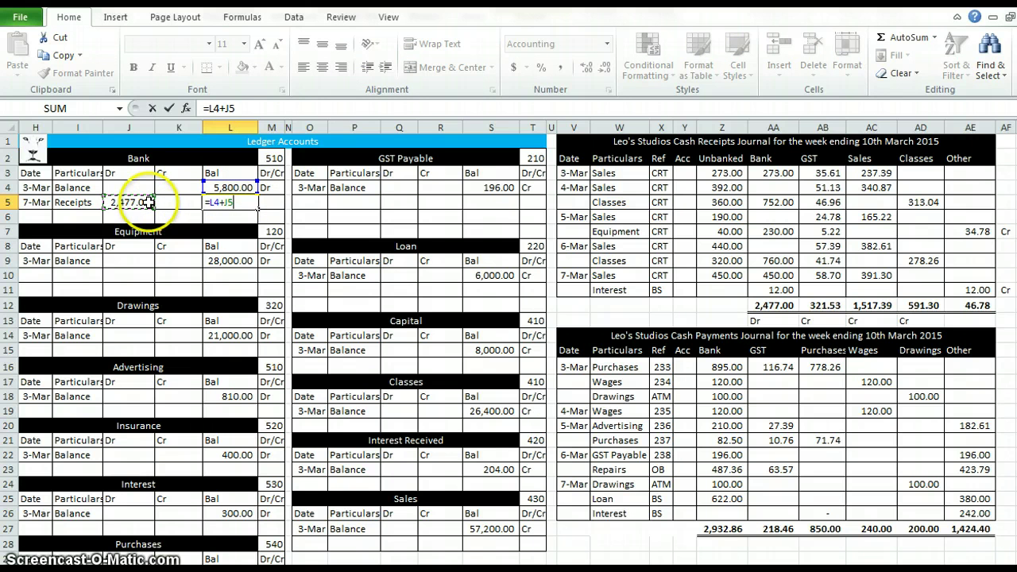
key("Return")
left_click(277, 202)
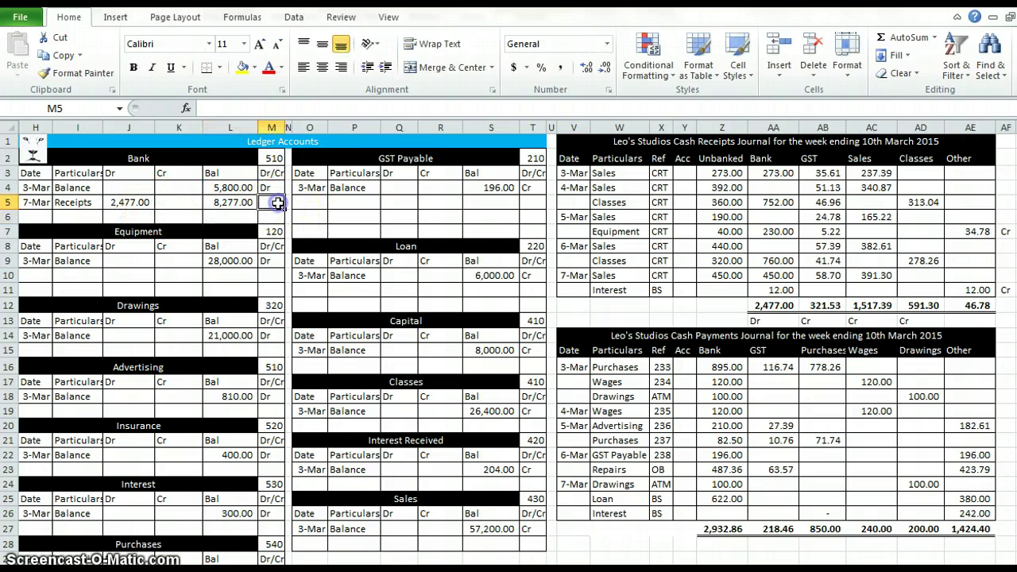
type("Dr")
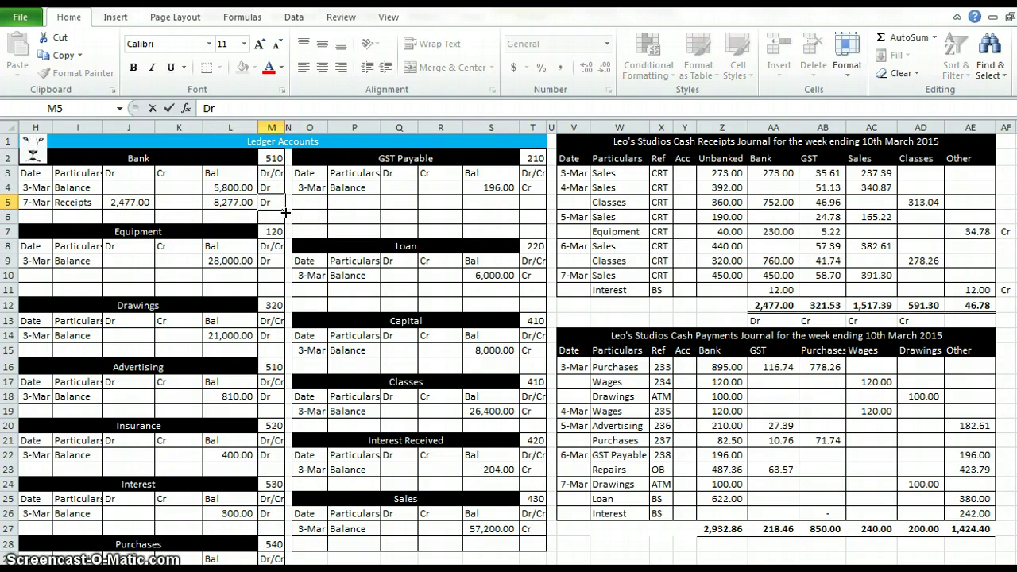
- Highlight the "Dr" under the Cash Receipts Journal's Bank total in yellow
left_click(773, 320)
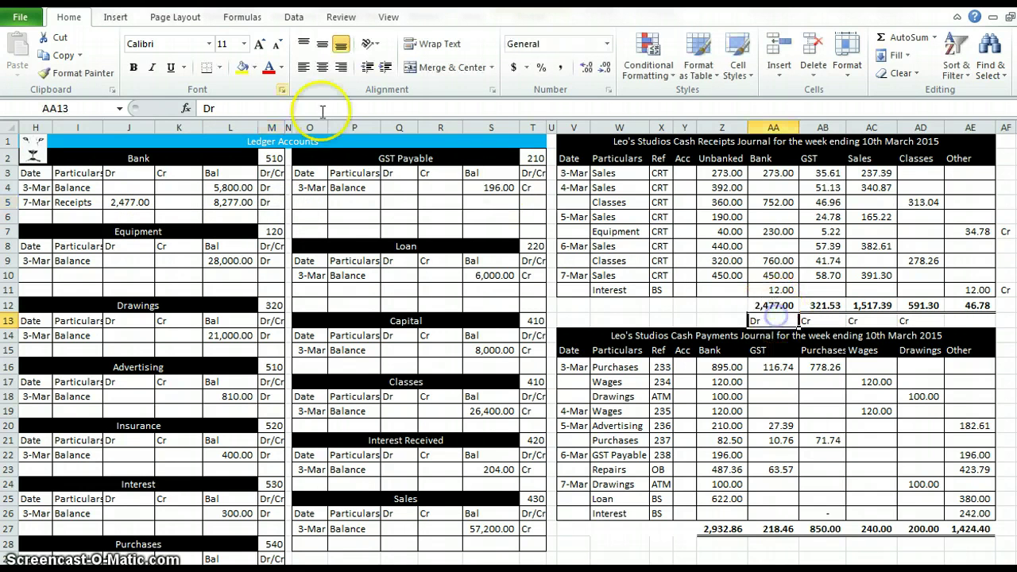
left_click(242, 67)
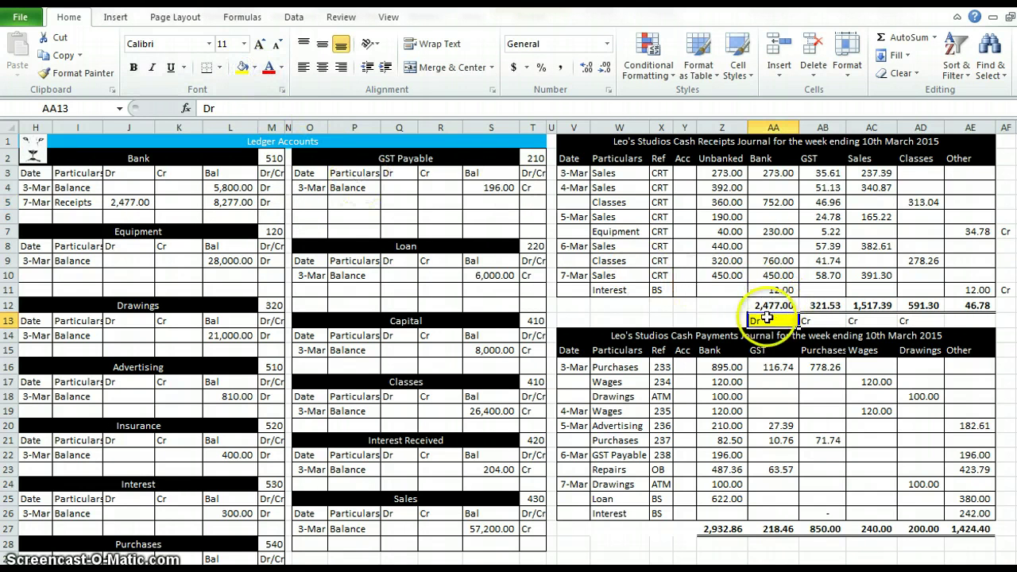
left_click(824, 318)
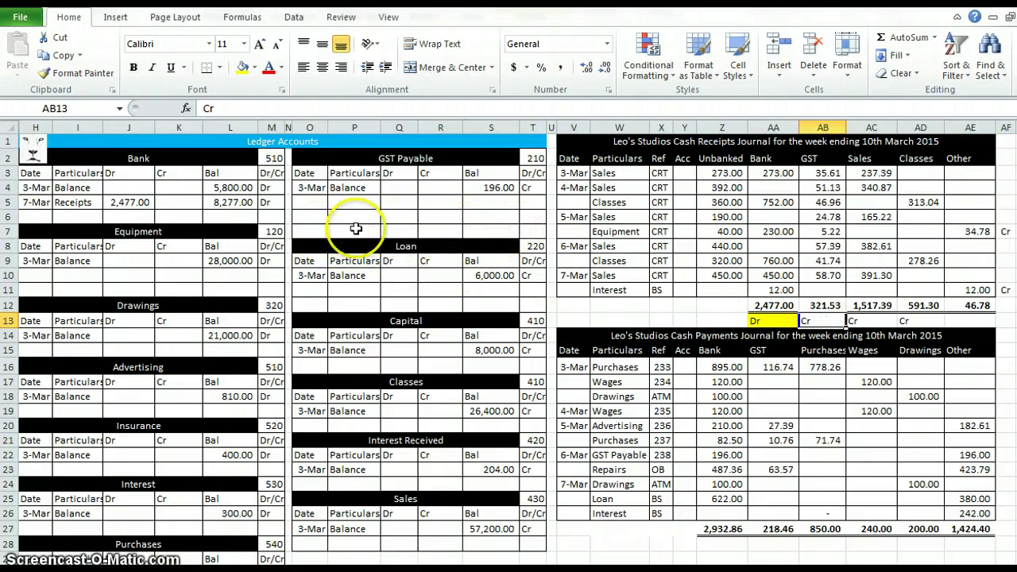
left_click_drag(318, 231, 535, 228)
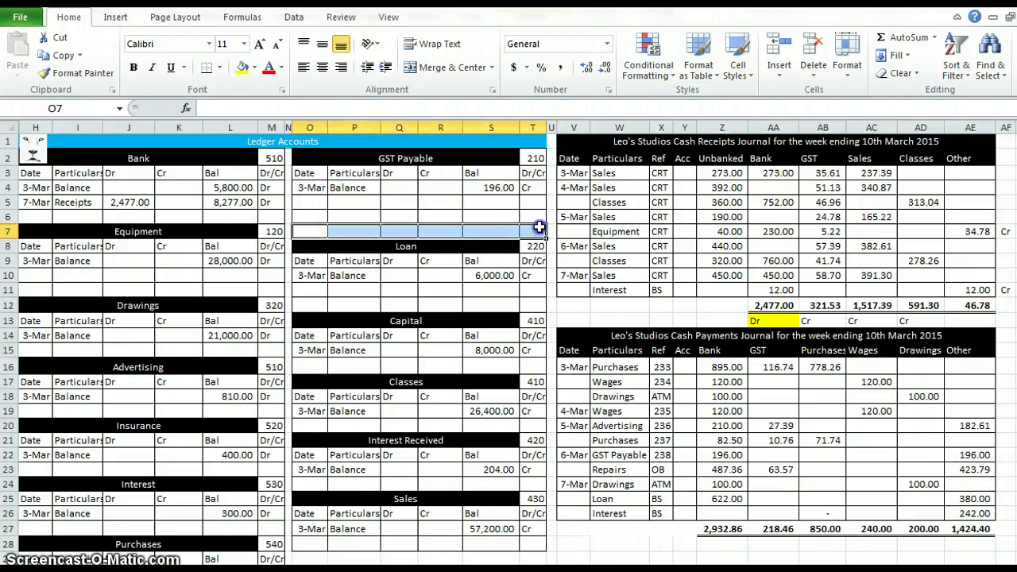
right_click(531, 231)
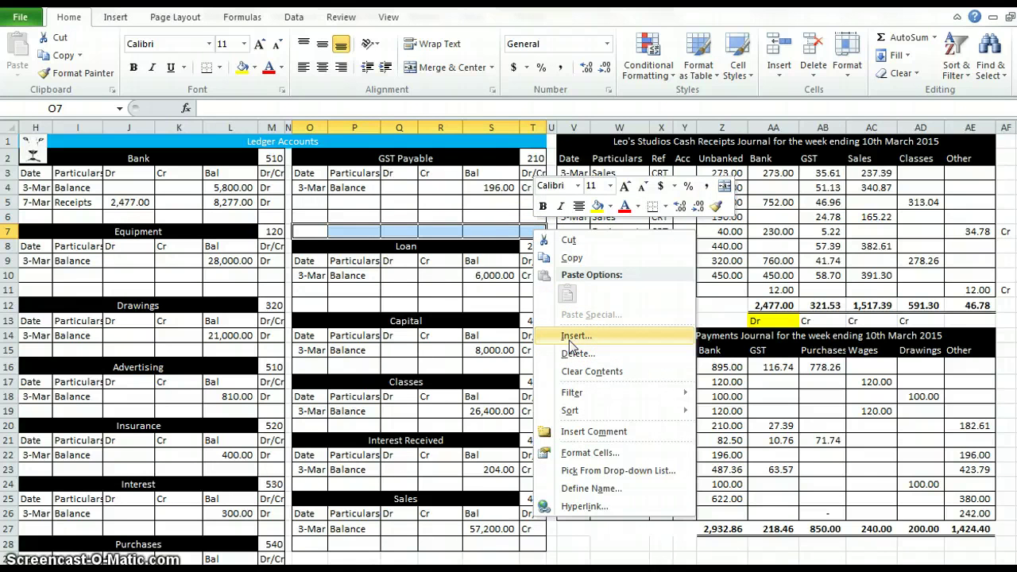
left_click(486, 232)
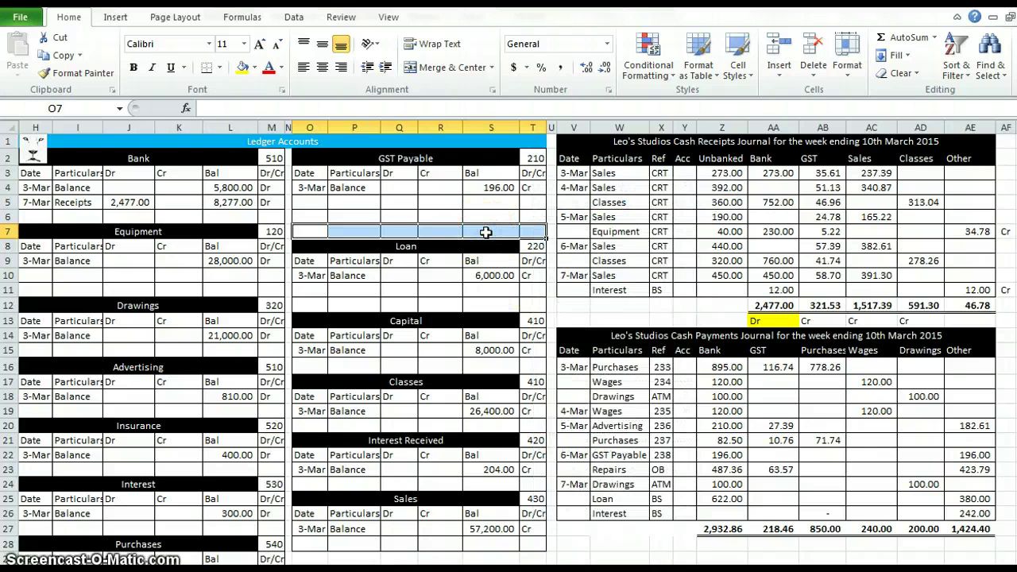
right_click(475, 231)
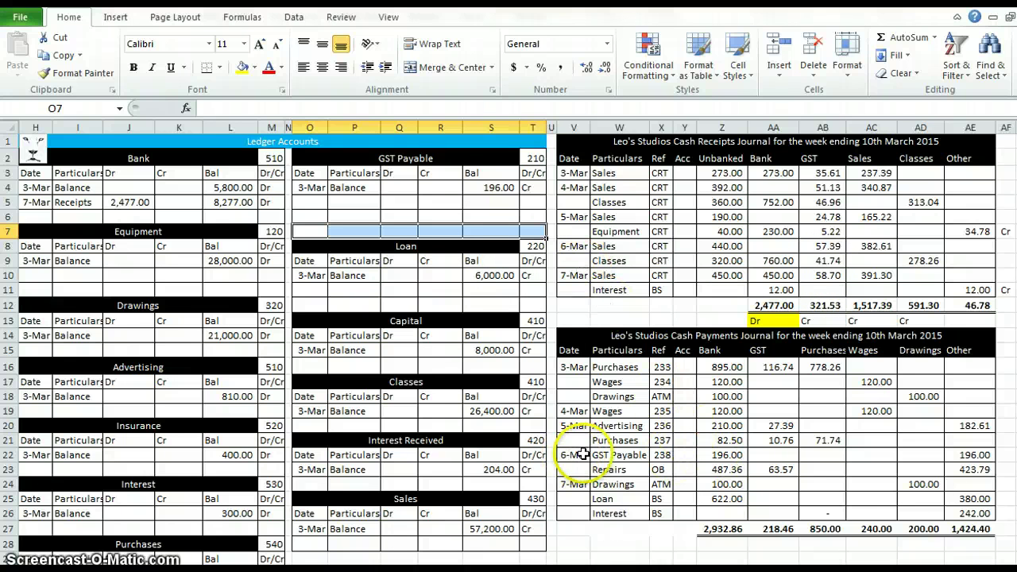
- In the GST Payable ledger's row 6, enter the date 7/3 and the particulars "Bank"
left_click(312, 203)
left_click(315, 217)
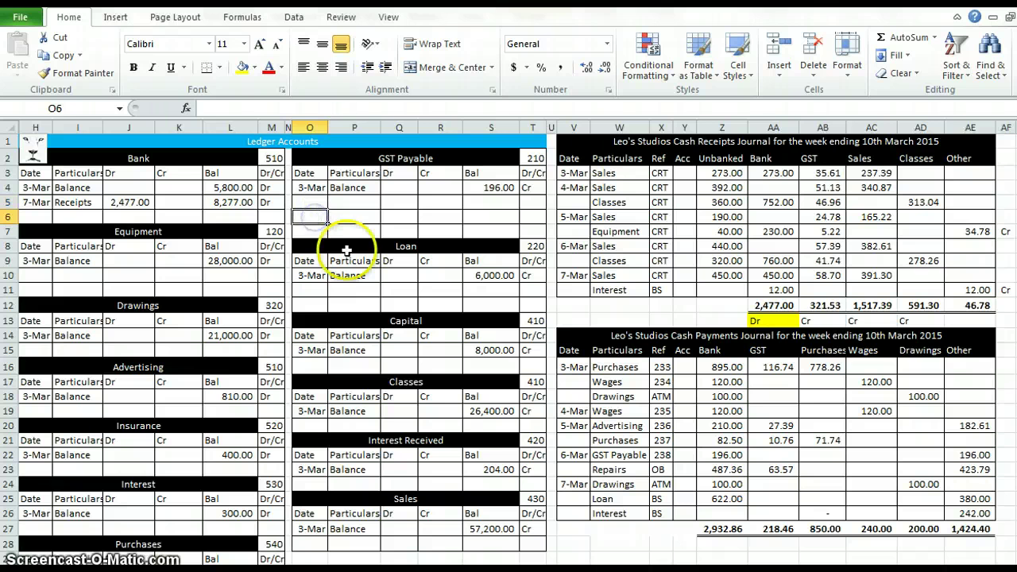
type("7/3")
key("Tab")
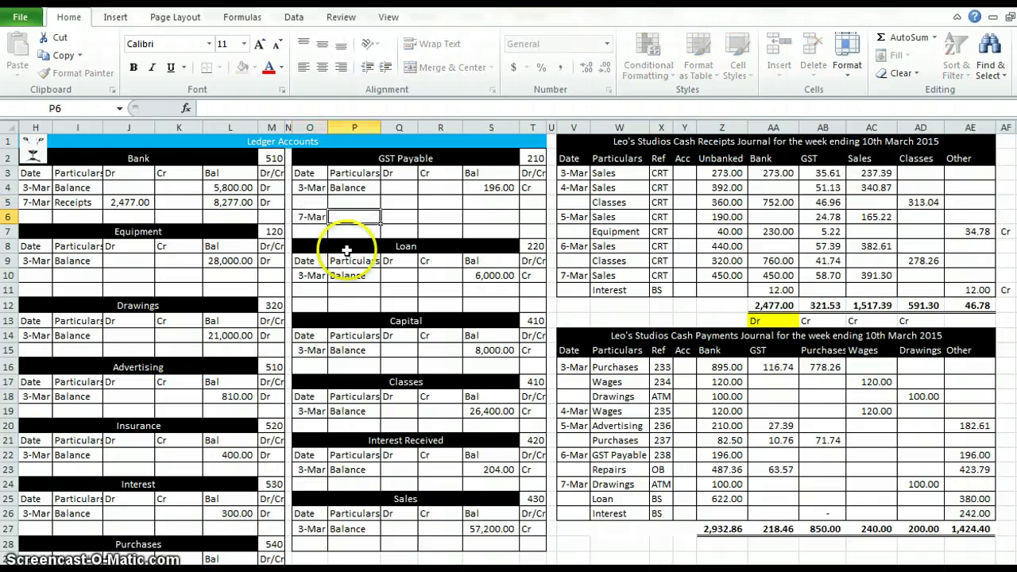
type("B")
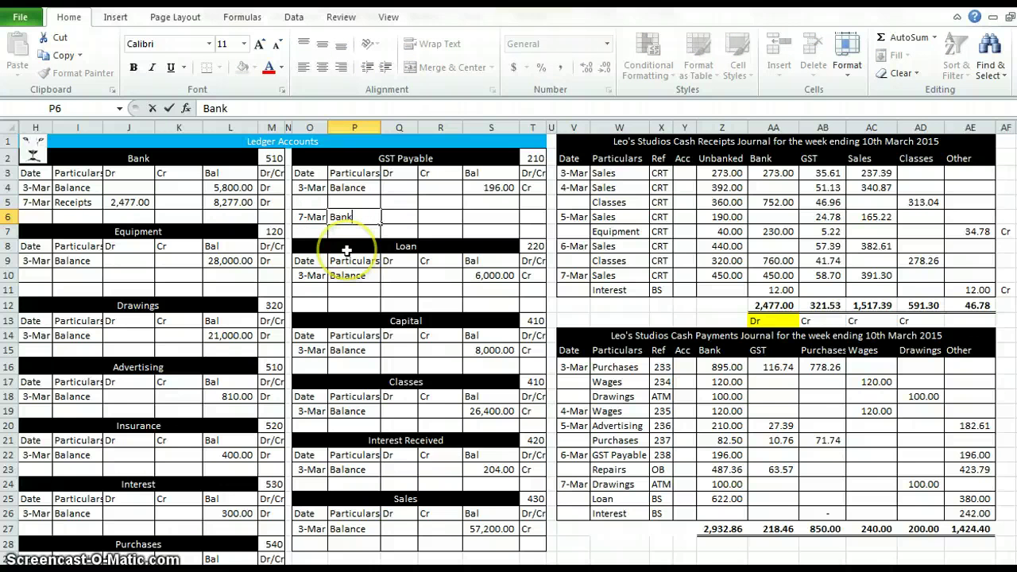
type("ank")
key("Tab")
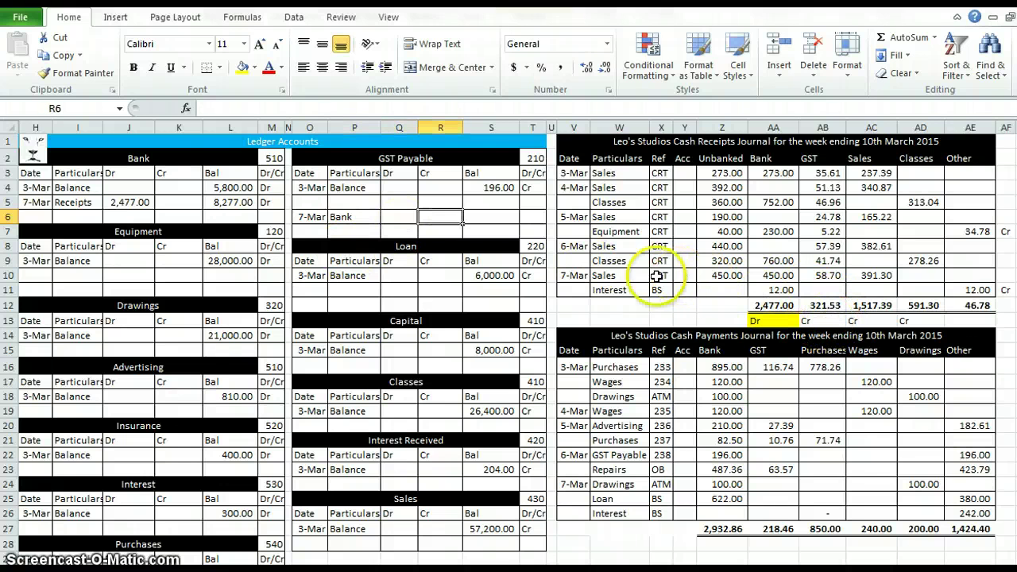
- Link the credit in the GST Payable ledger's row 6 to the Cash Receipts Journal's GST total with =AB12
key("Tab")
type("=")
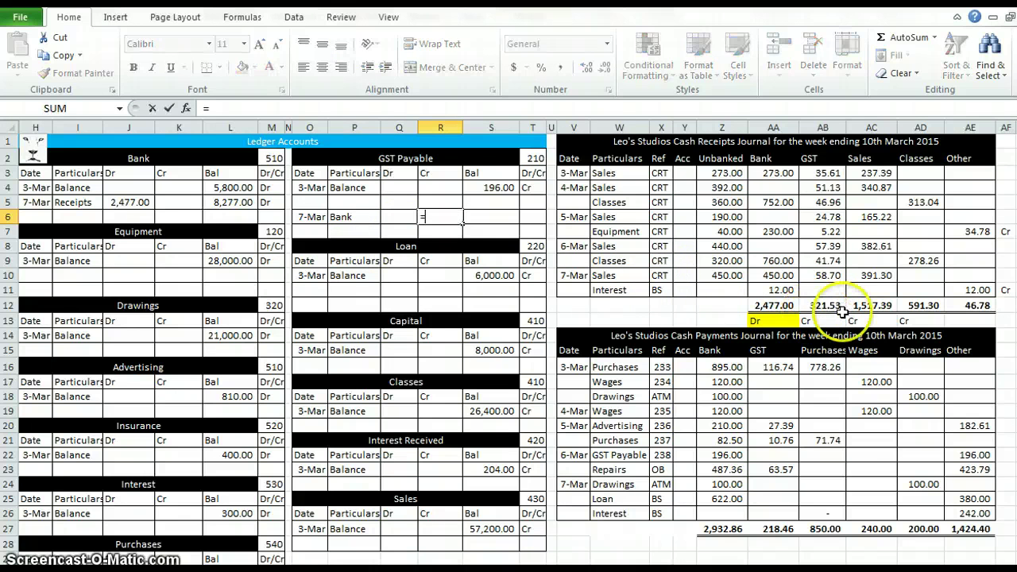
left_click(820, 306)
key("Return")
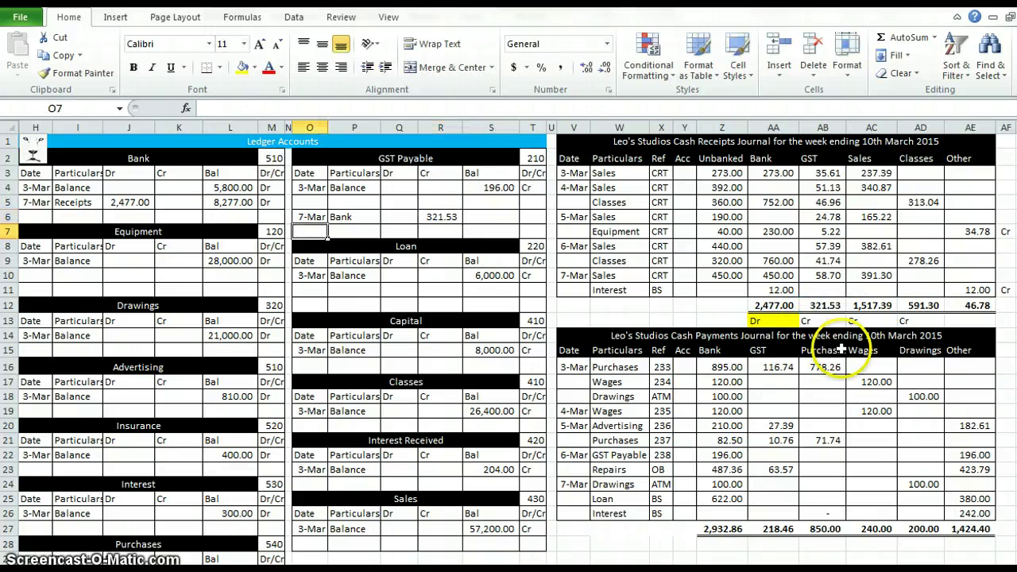
- Highlight the "Cr" under the Cash Receipts Journal's GST total in yellow
left_click(503, 217)
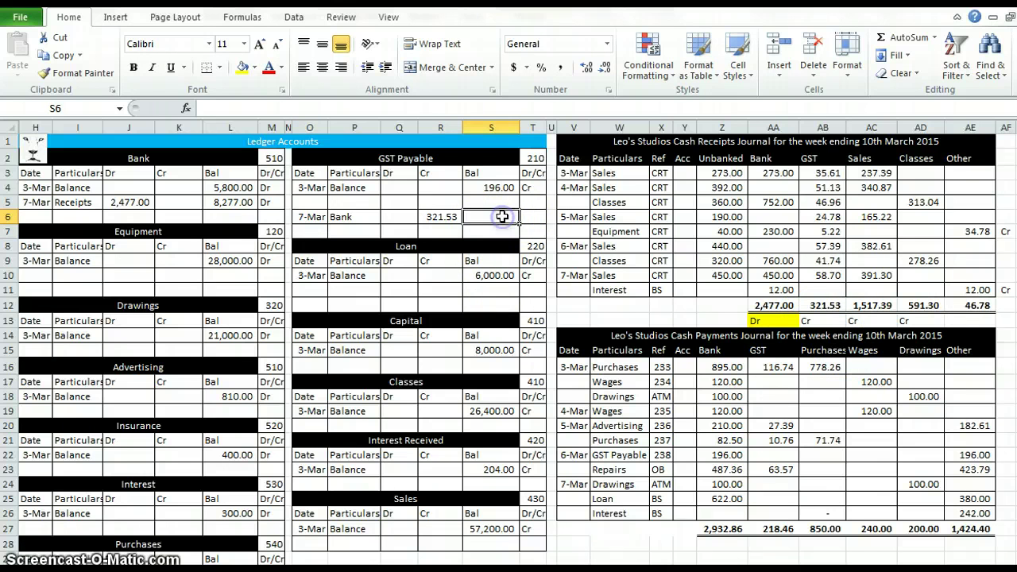
left_click(823, 321)
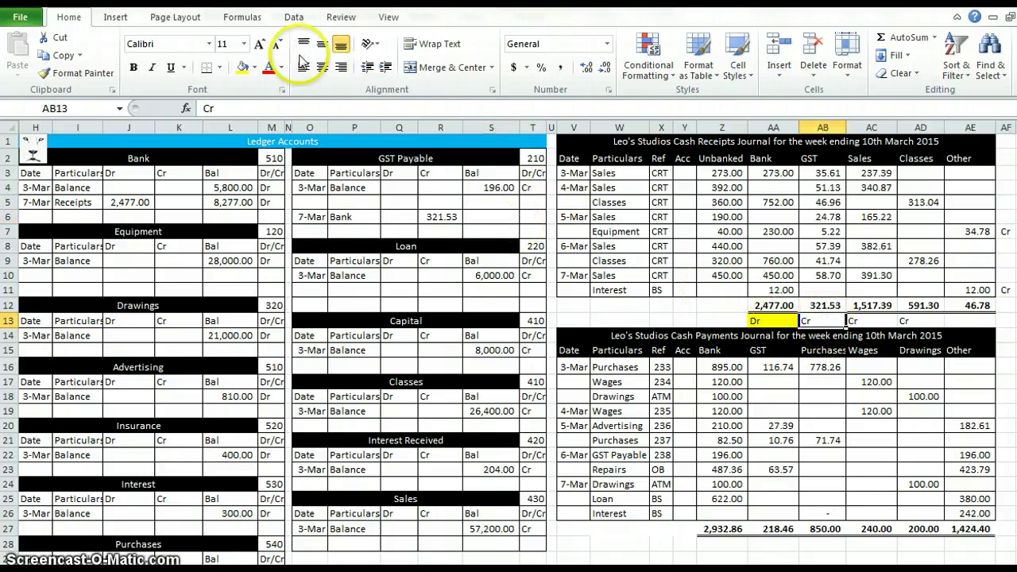
left_click(239, 69)
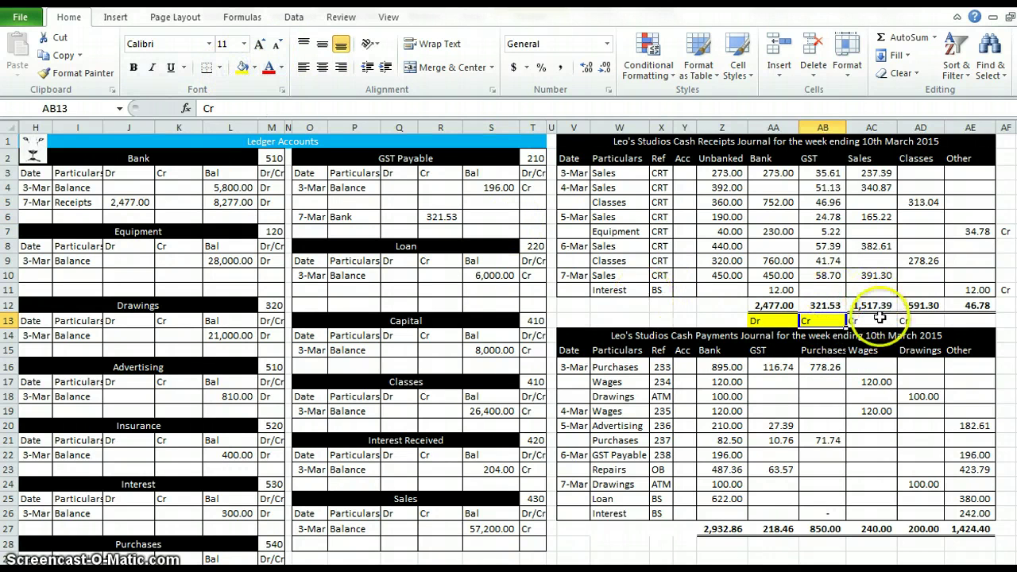
- In the Sales ledger's row 28, enter the date 7/3 and the particulars "Bank"
left_click(873, 319)
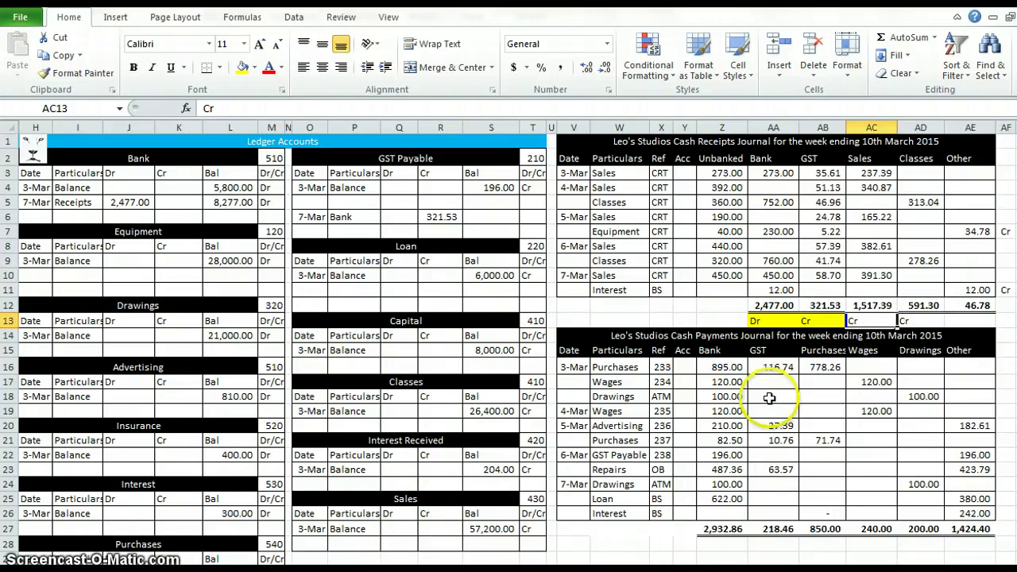
left_click(319, 542)
type("7/3")
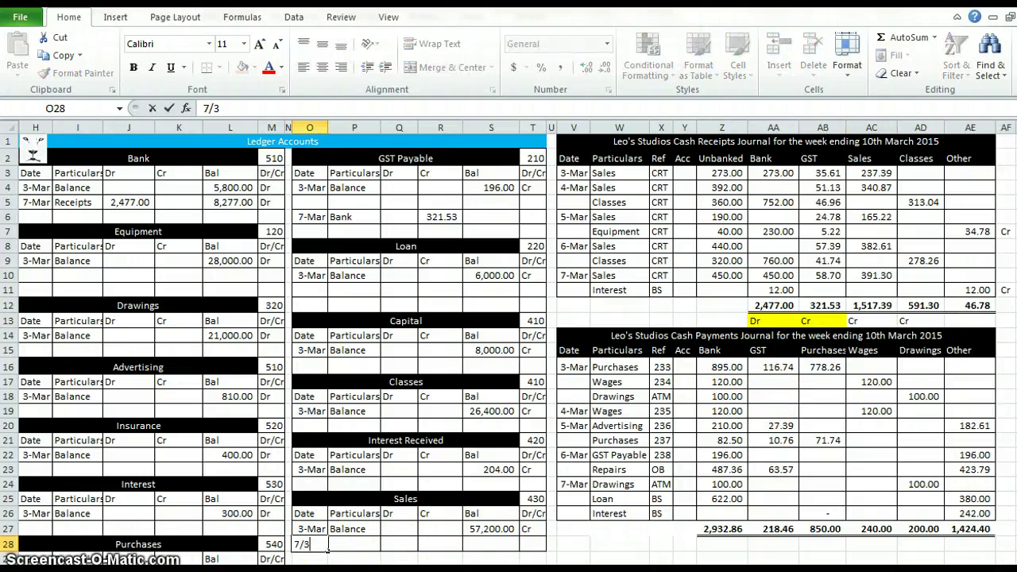
key("Tab")
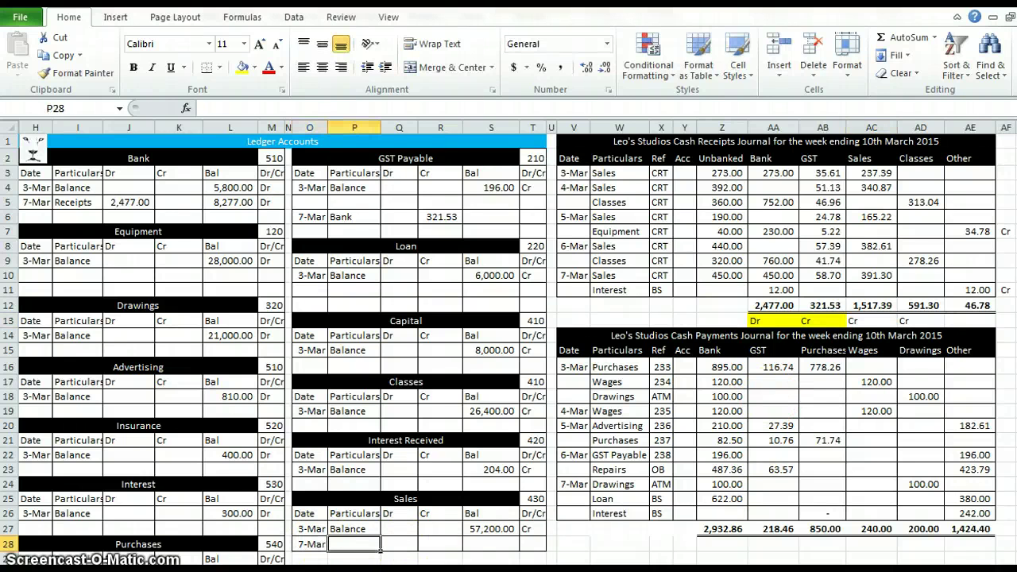
type("Ba")
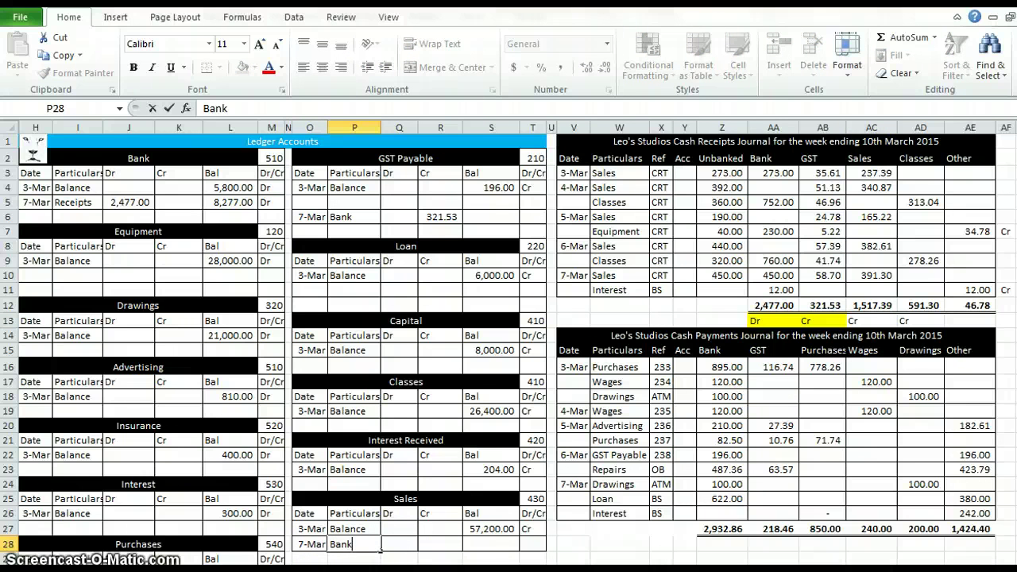
type("nk")
key("Tab")
- Link the Sales ledger's credit in R28 to the journal's Sales total with =AC12 and widen column R to fit the amount
key("Tab")
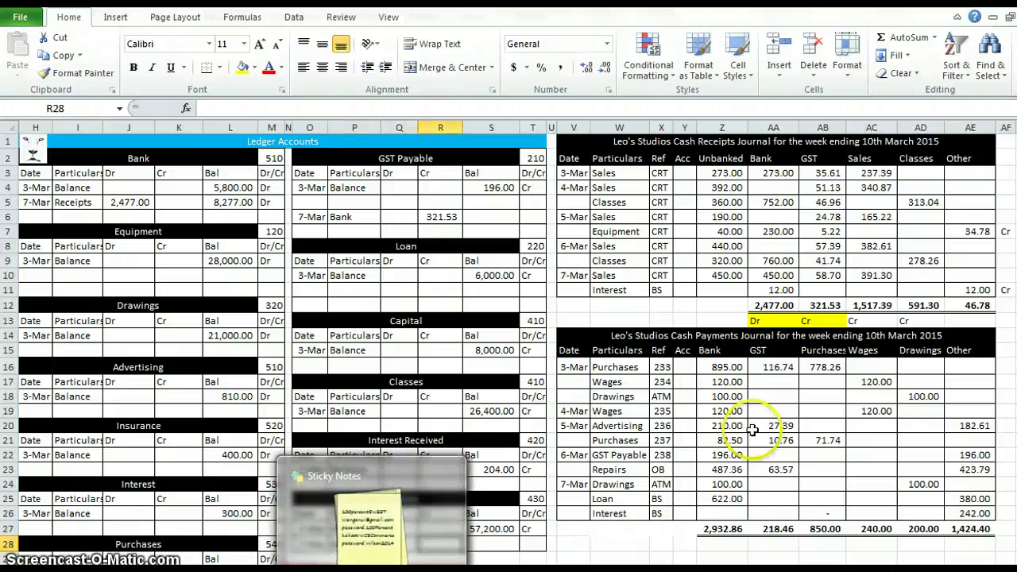
type("=")
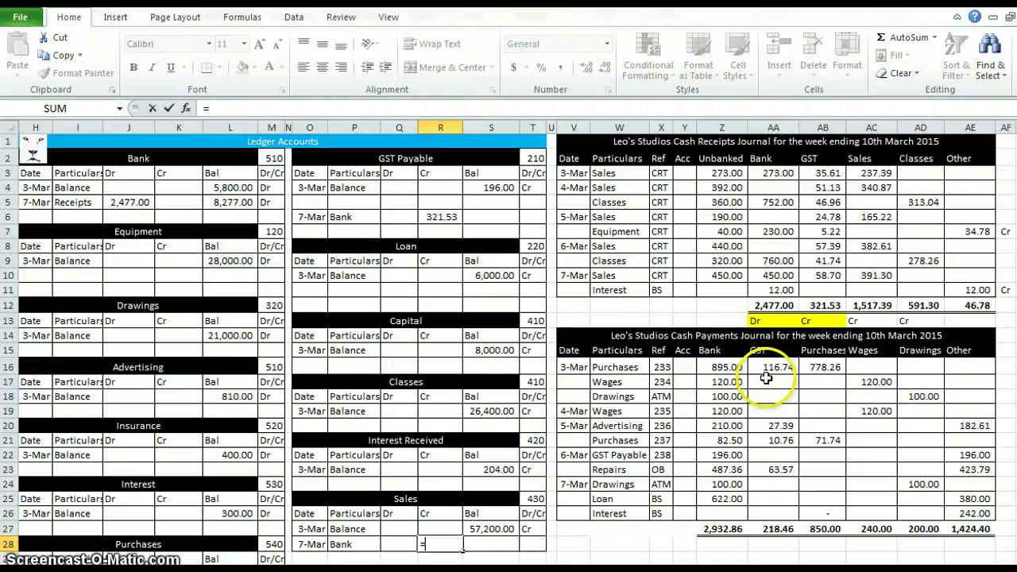
left_click(872, 306)
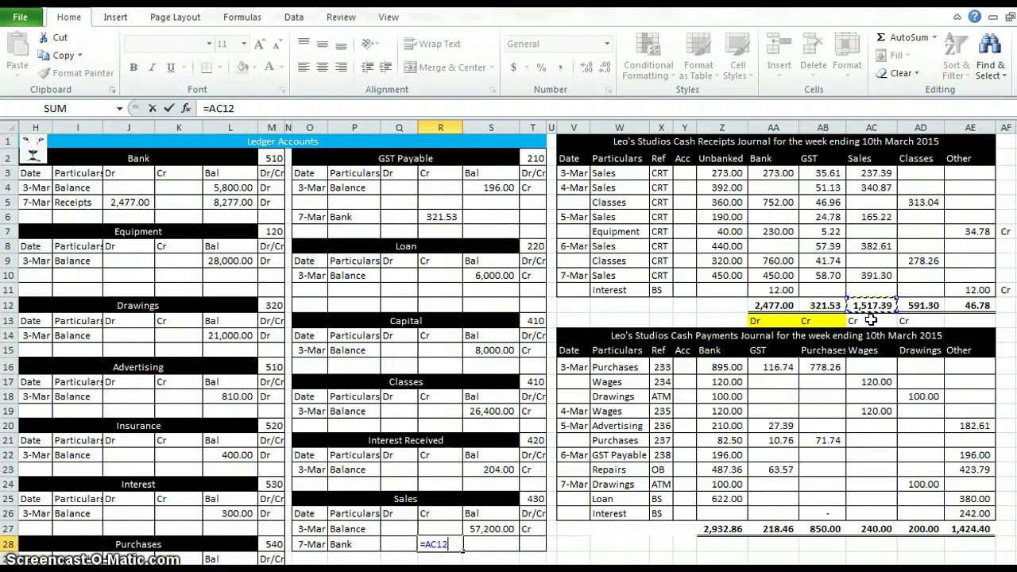
key("Return")
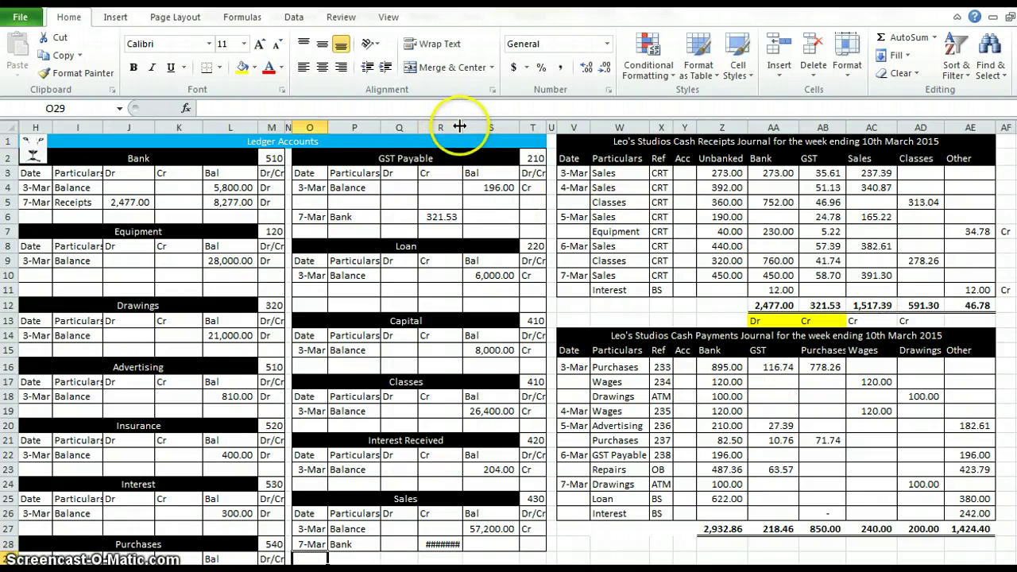
left_click_drag(463, 128, 469, 127)
- Calculate the Sales ledger's new balance in S28 with =S27+R28 and mark it "Cr"
left_click(496, 546)
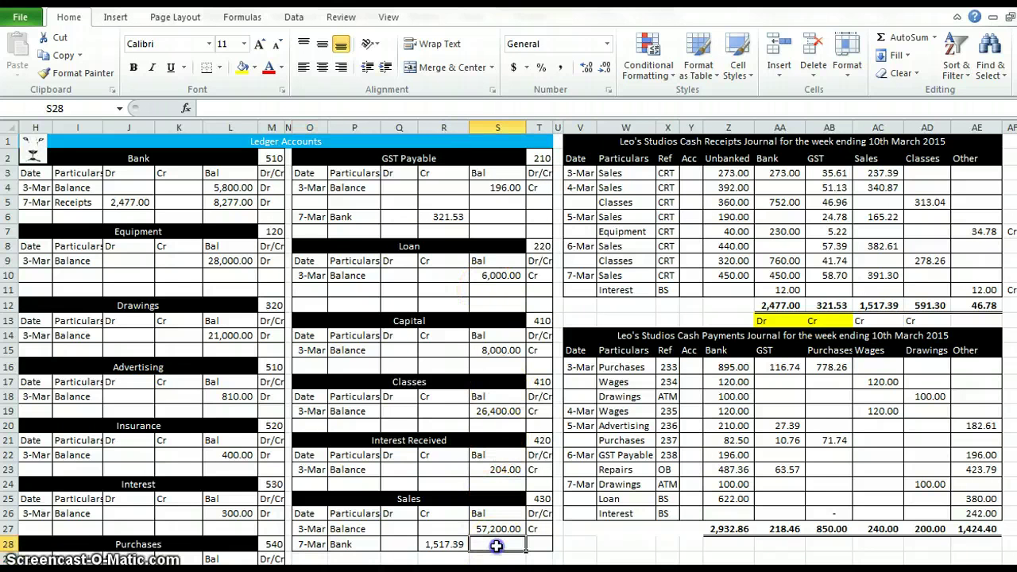
type("=")
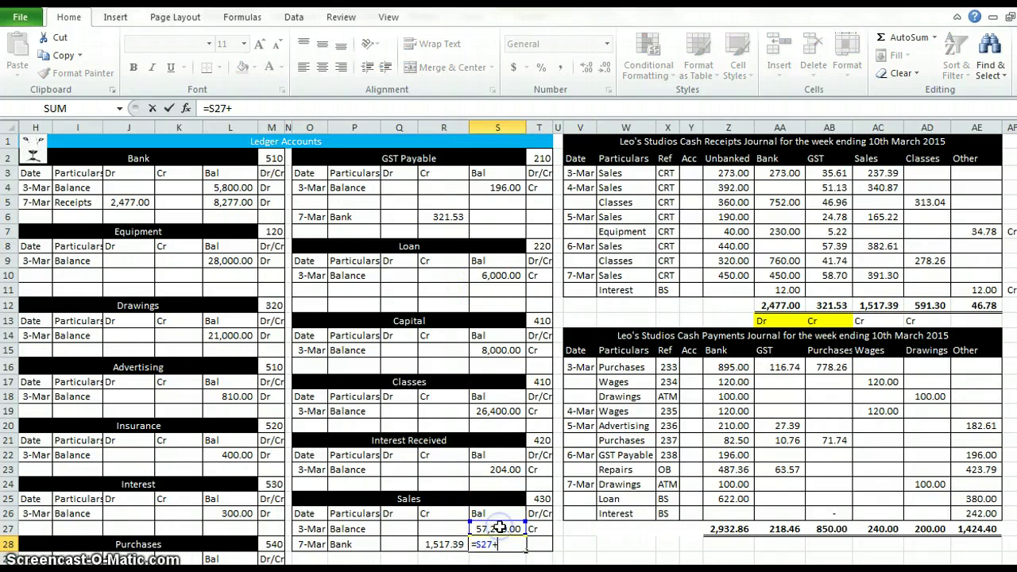
type("+")
left_click(450, 544)
key("Tab")
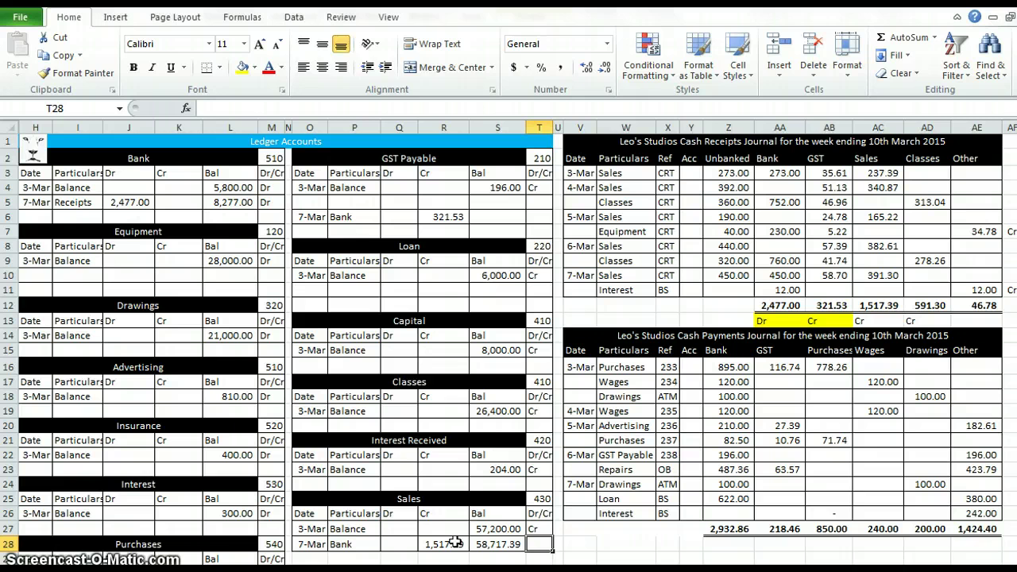
type("Cr")
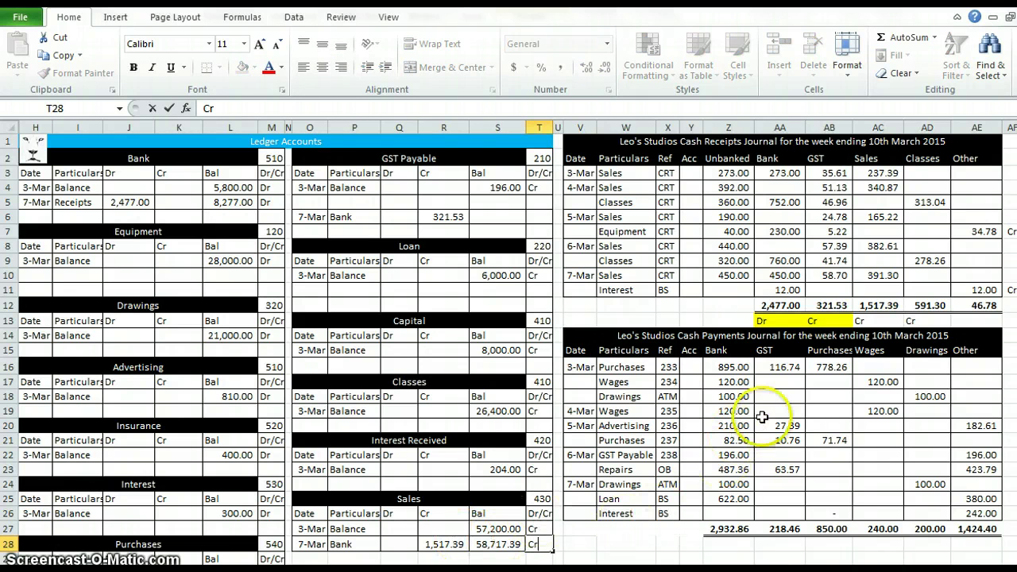
- Highlight the "Cr" under the Cash Receipts Journal's Sales total in yellow
left_click(873, 319)
left_click(242, 66)
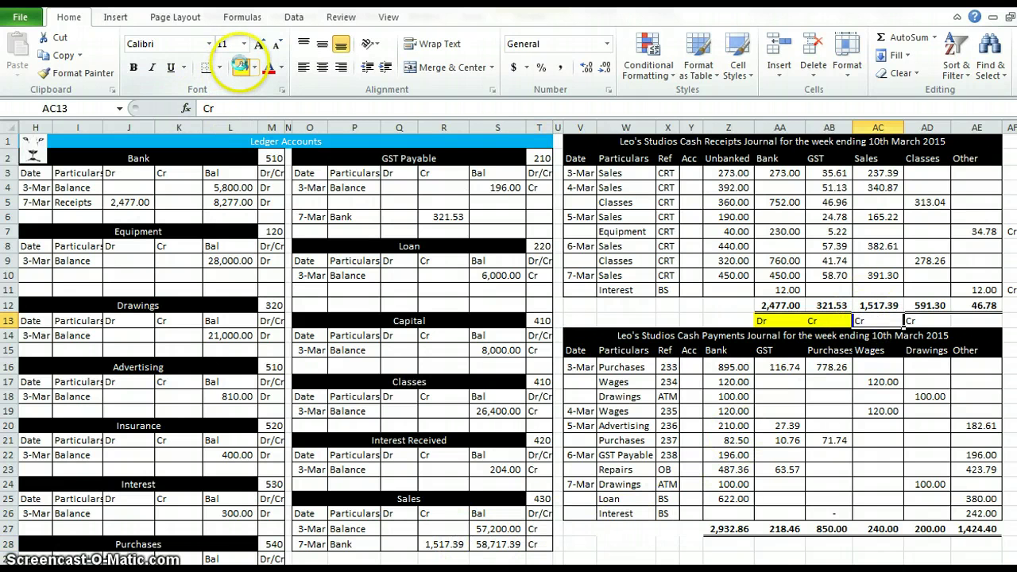
- In the Classes ledger's row 20, enter the date 7-Mar and the particulars "Bank"
left_click(924, 305)
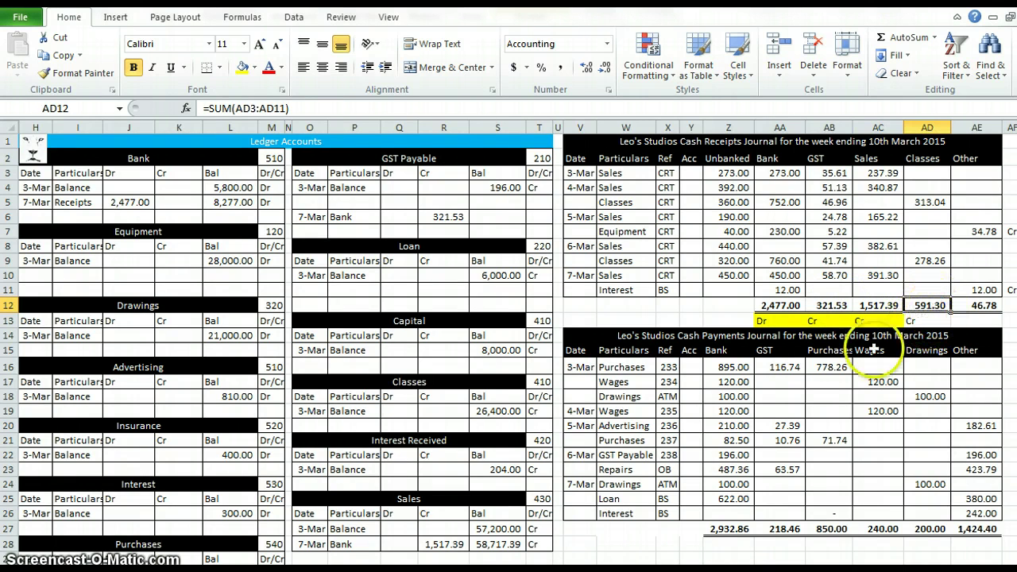
left_click(310, 426)
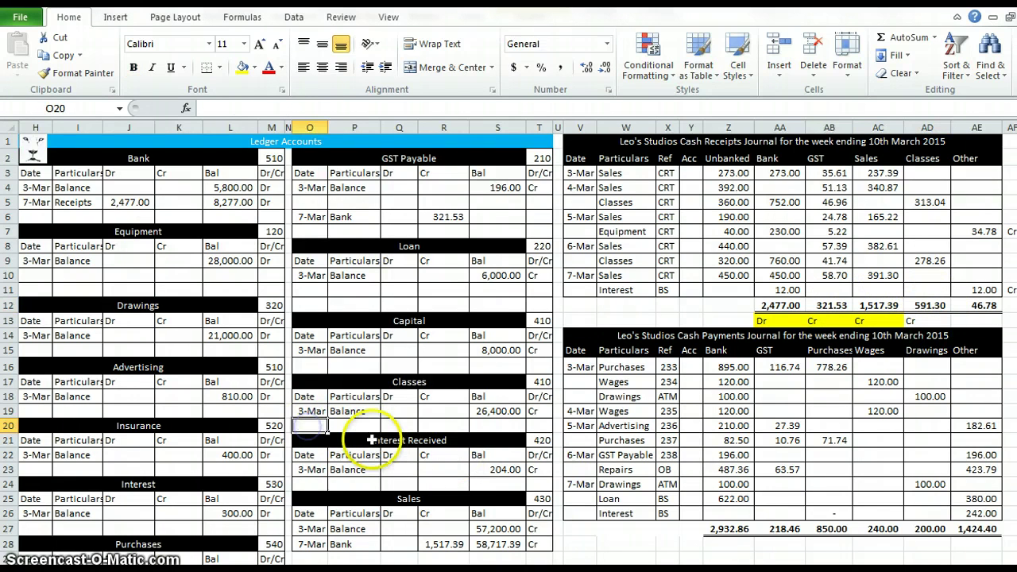
type("7-Mar")
key("Tab")
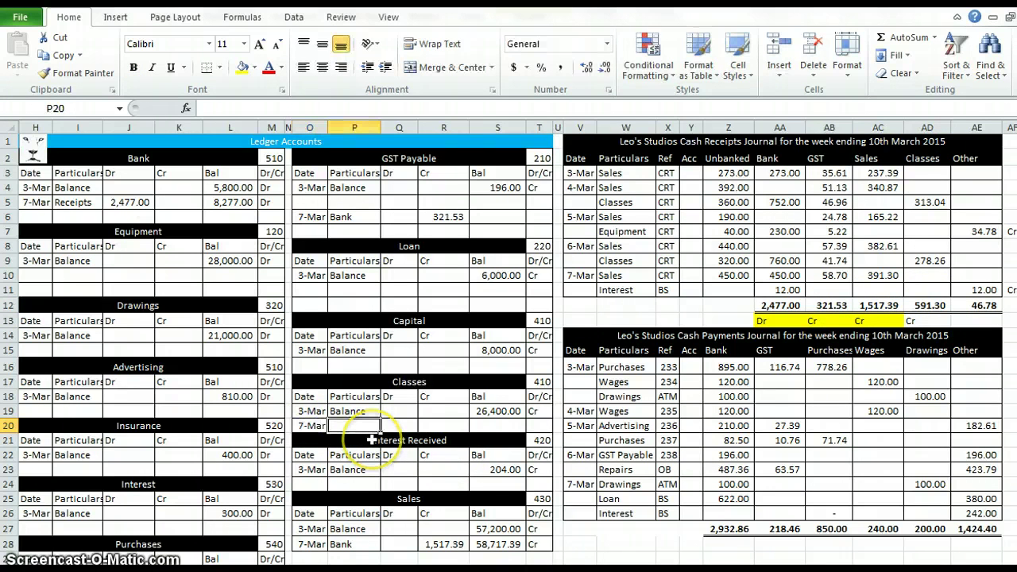
type("Bank")
key("Tab")
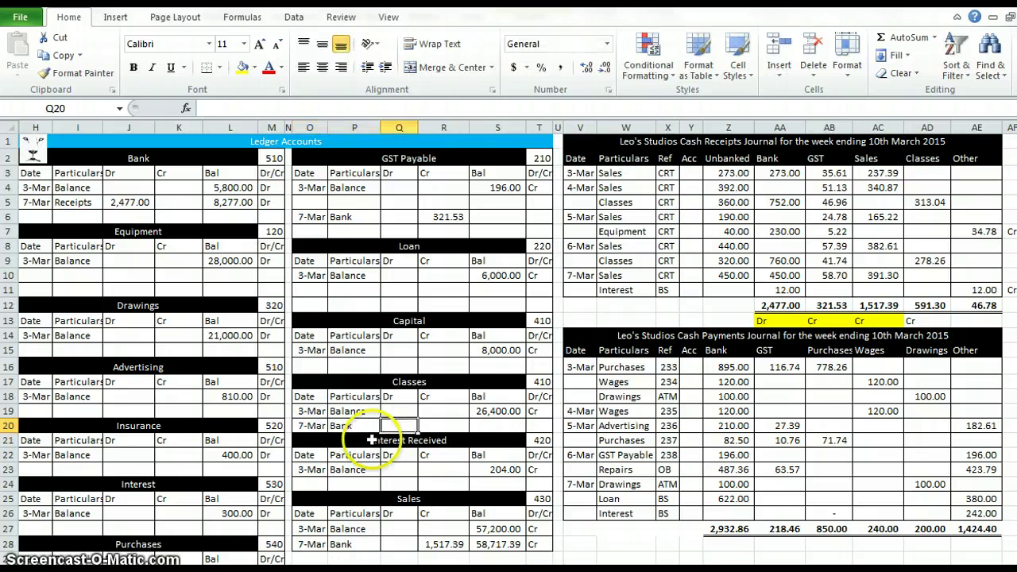
- Link the Classes ledger's credit in R20 to the Cash Receipts Journal's Classes total with =AD12
key("Tab")
type("=")
left_click(939, 306)
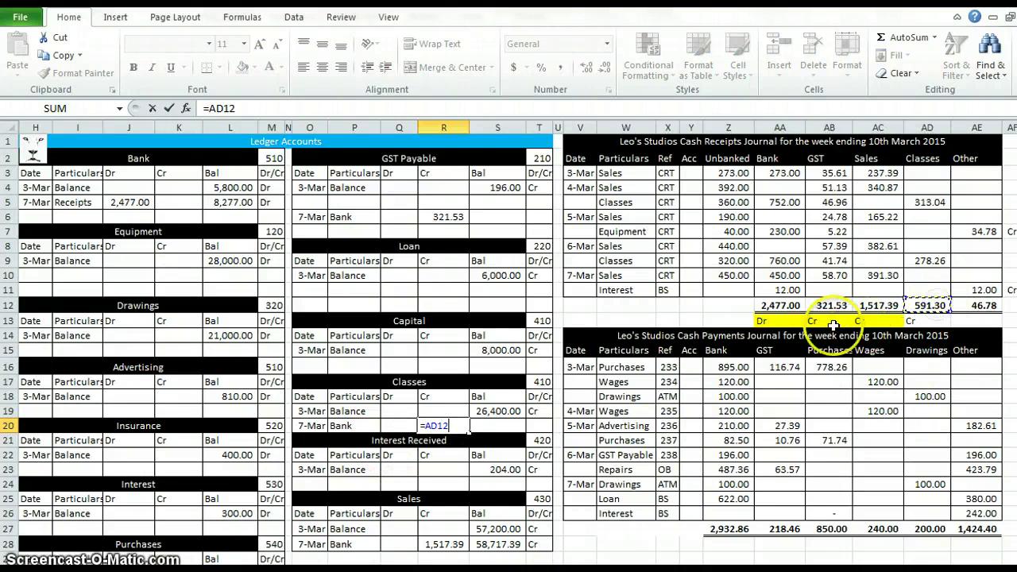
key("Return")
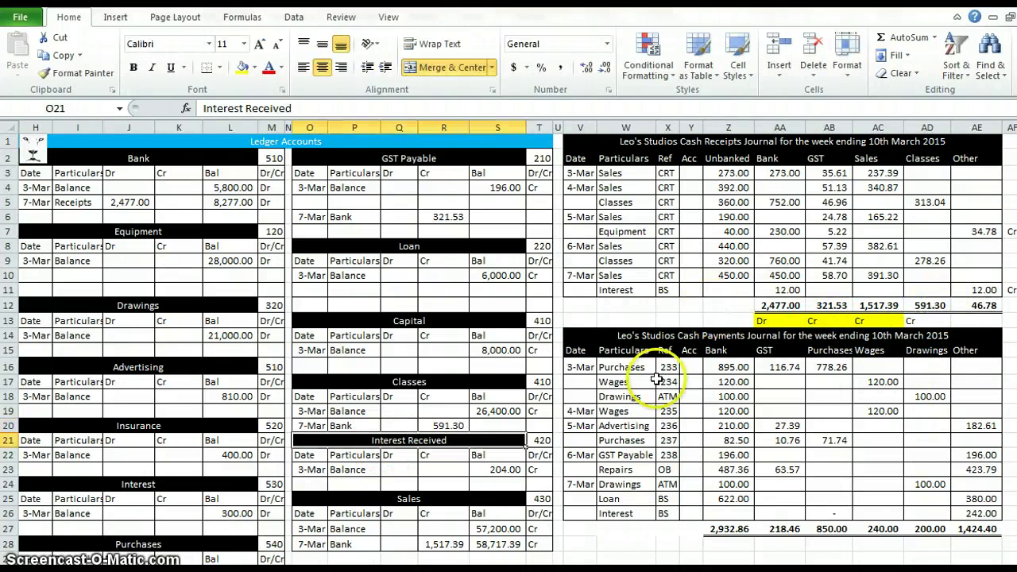
- Calculate the Classes ledger's new balance in S20 with =S19+R20 and mark it "Cr"
left_click(500, 425)
type("=")
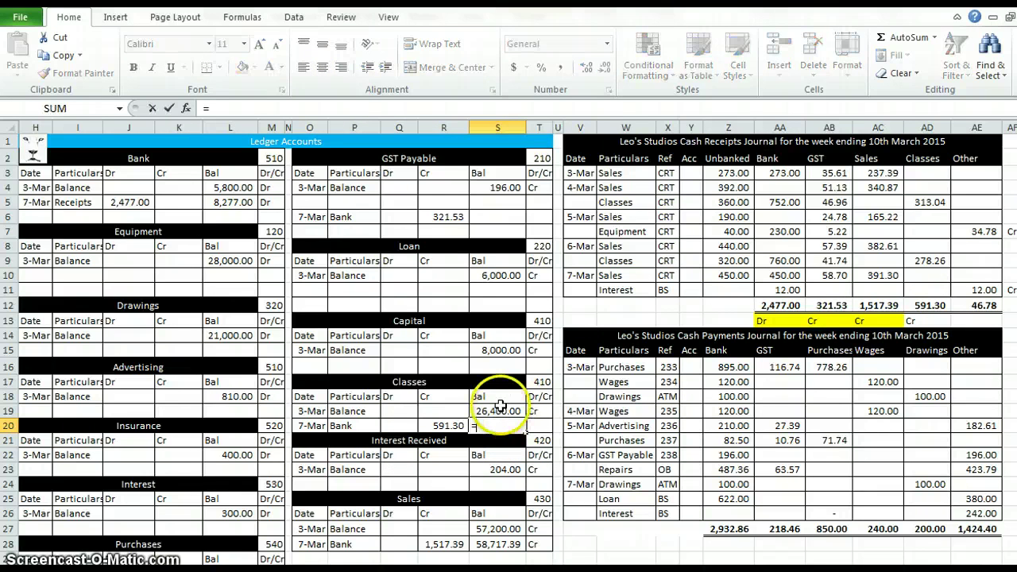
left_click(503, 410)
type("+")
left_click(448, 422)
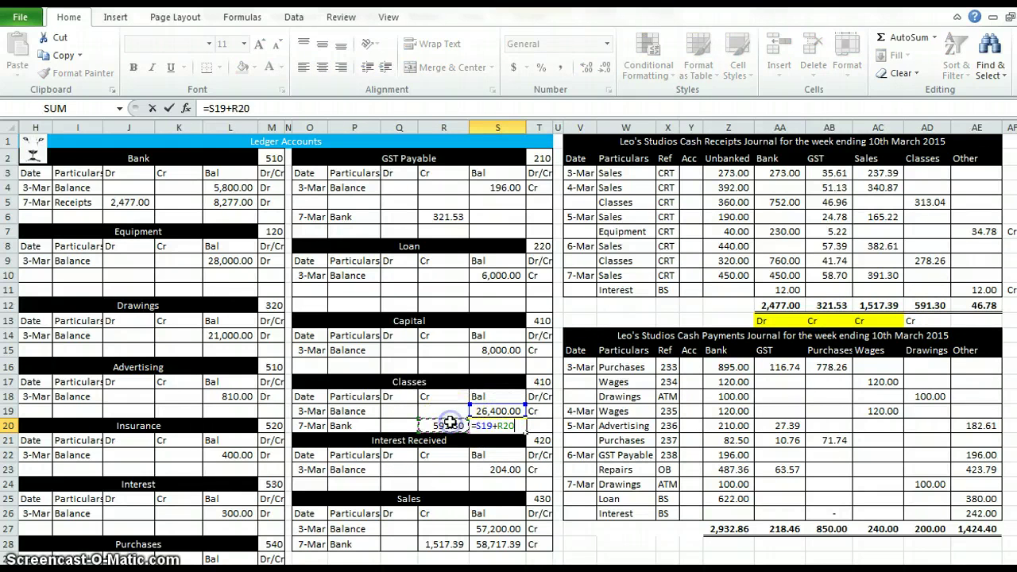
key("Tab")
type("Cr")
left_click(451, 423)
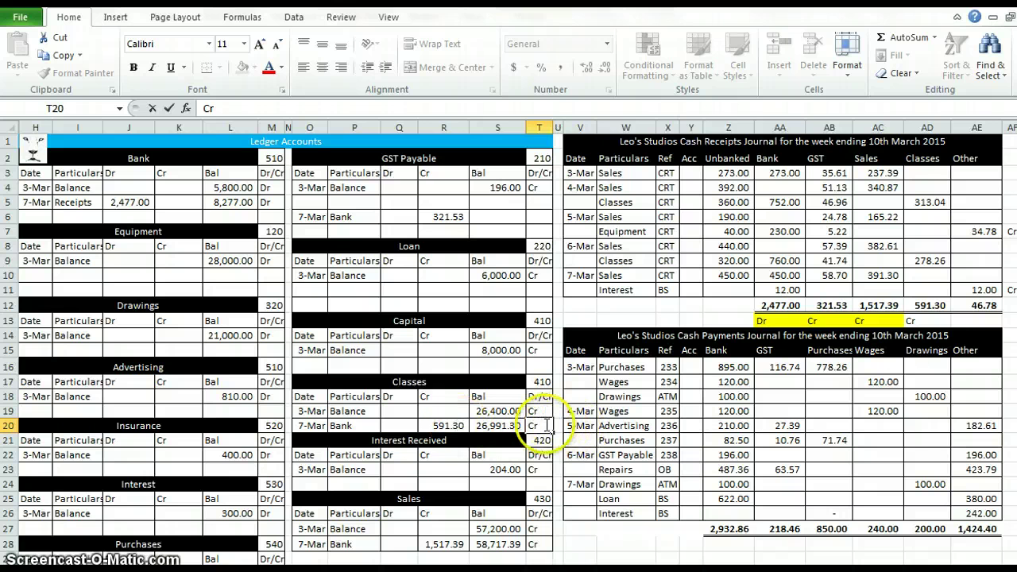
- Highlight the "Cr" under the Cash Receipts Journal's Classes total in yellow
left_click(912, 322)
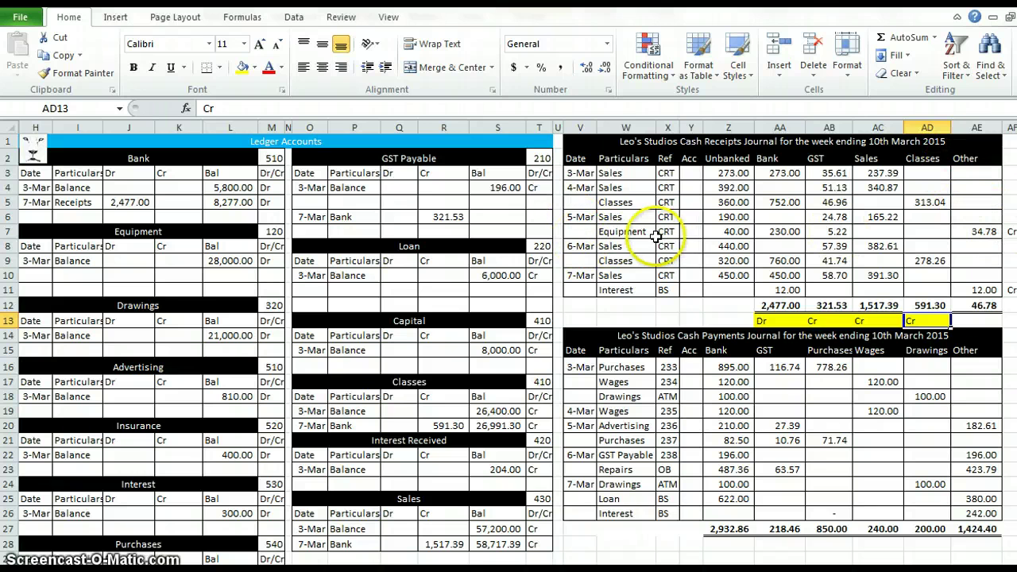
- In the Equipment ledger's row 10, enter the date 5/3 and the particulars "Bank"
left_click(37, 275)
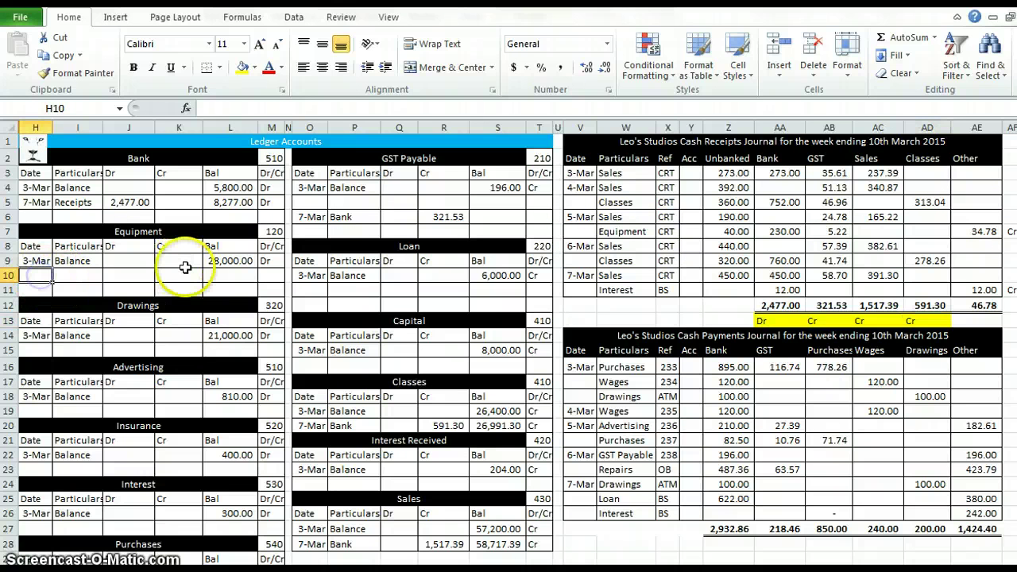
type("5/3")
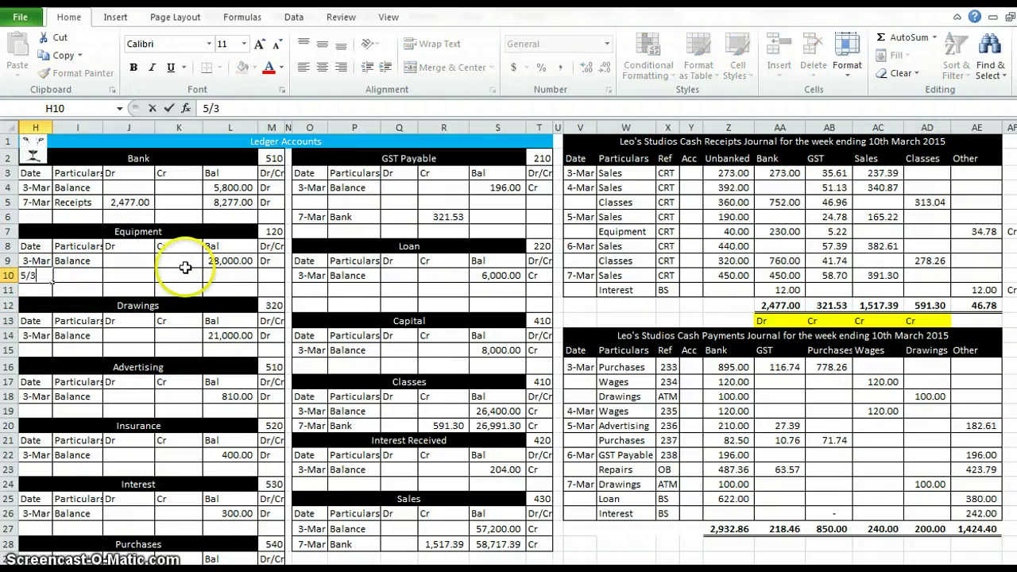
key("Tab")
type("Ba")
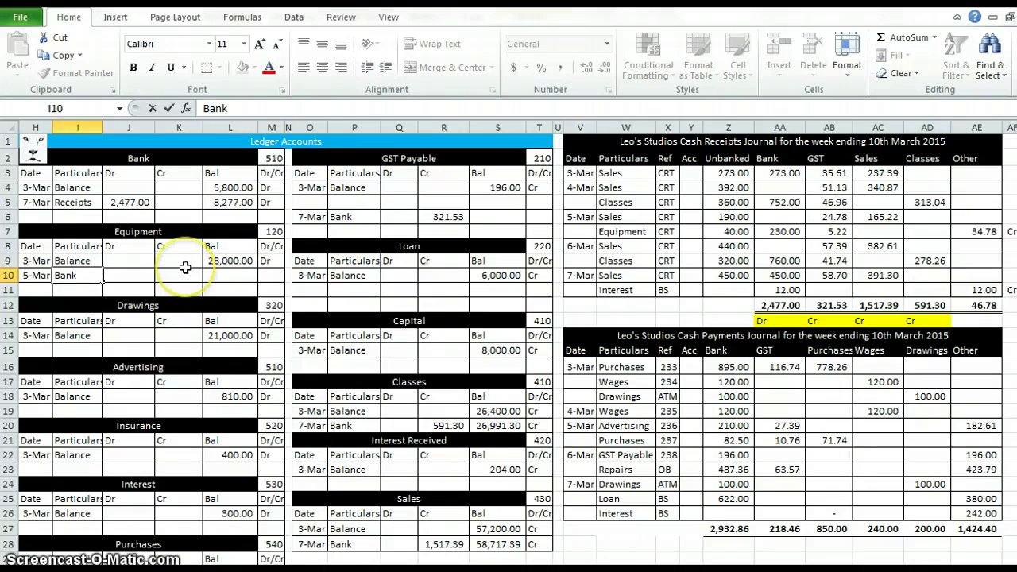
key("Tab")
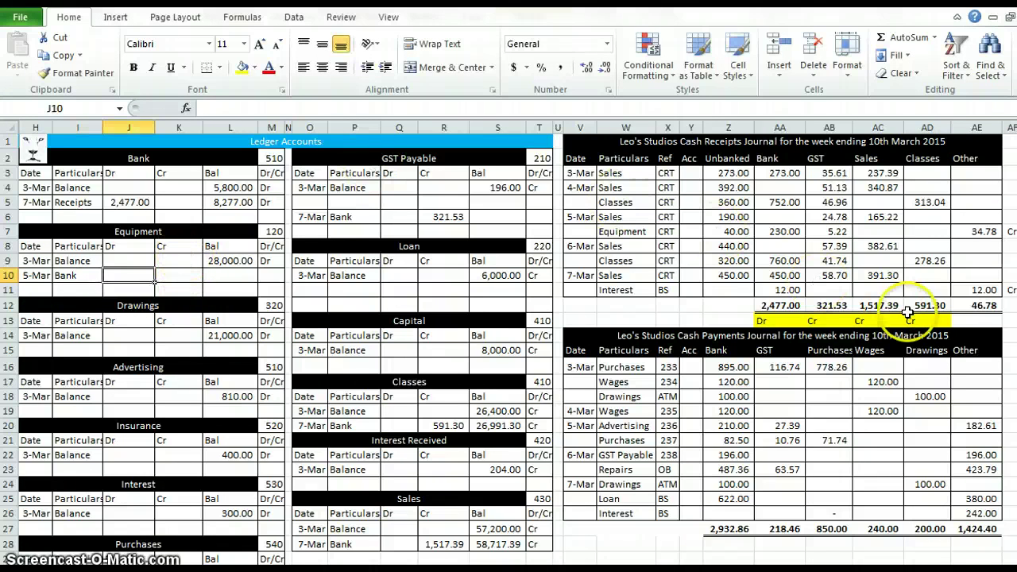
- Link the Equipment ledger's credit in K10 to the Equipment amount in the Cash Receipts Journal's Other column with =AE7
key("Tab")
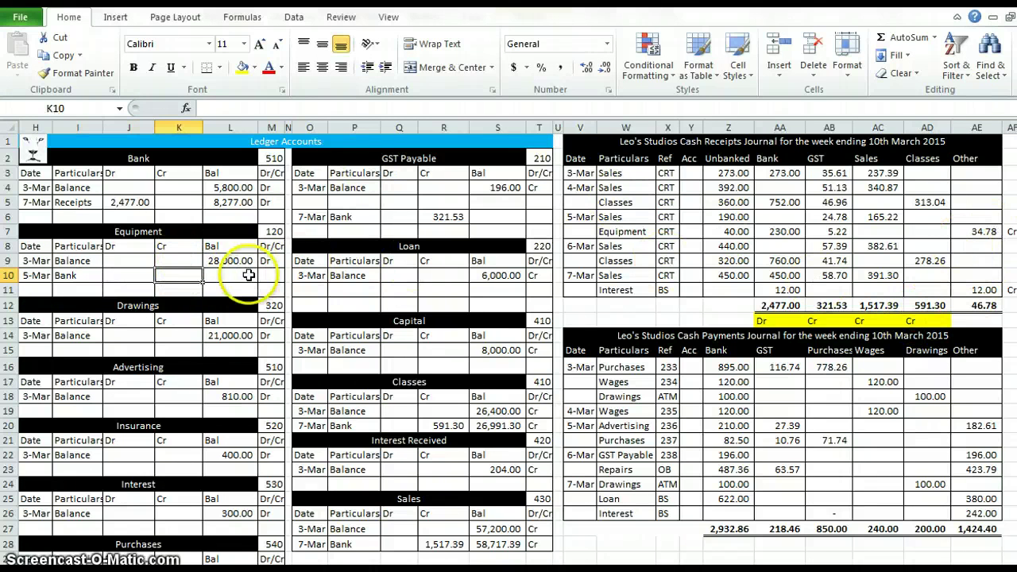
type("=")
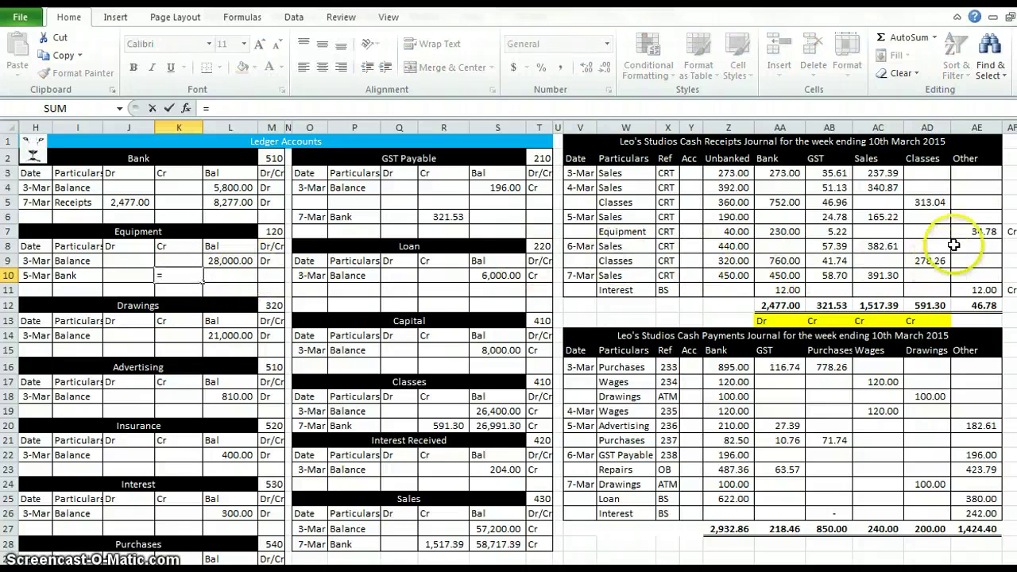
left_click(961, 231)
key("Tab")
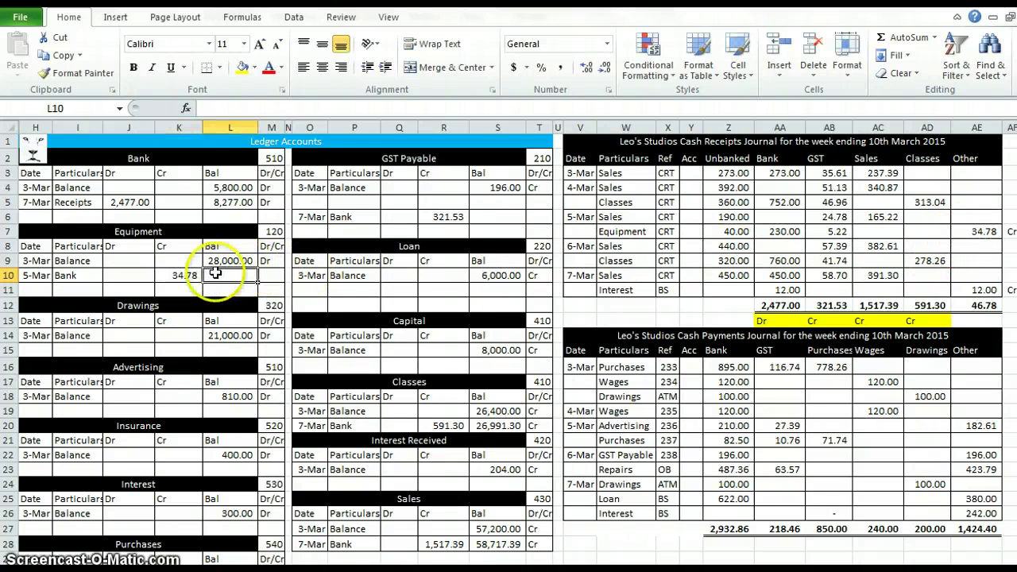
- Calculate the Equipment ledger's new balance in L10 with =L9-K10 and mark it "Dr"
type("=")
left_click(215, 261)
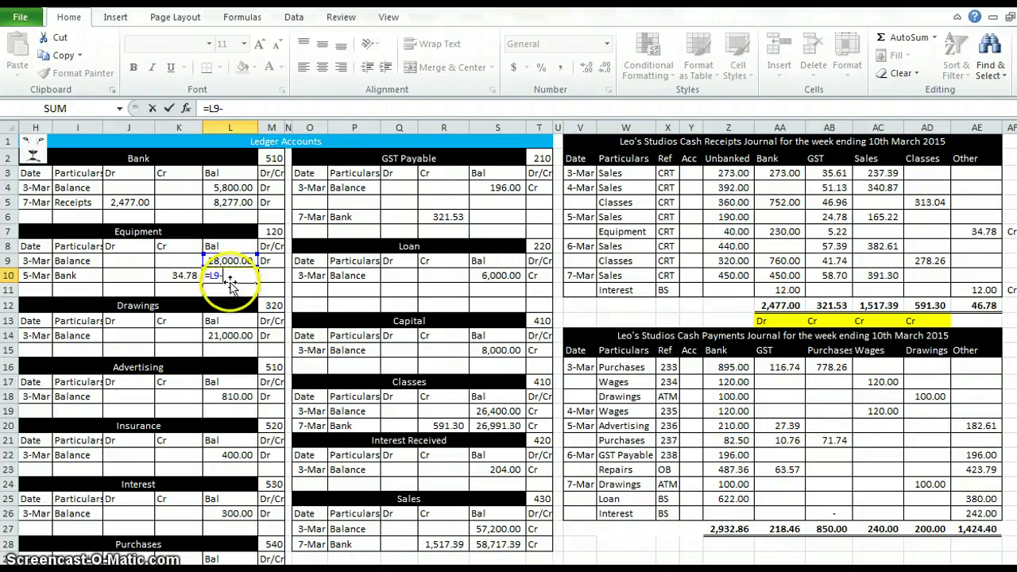
type("-")
left_click(183, 275)
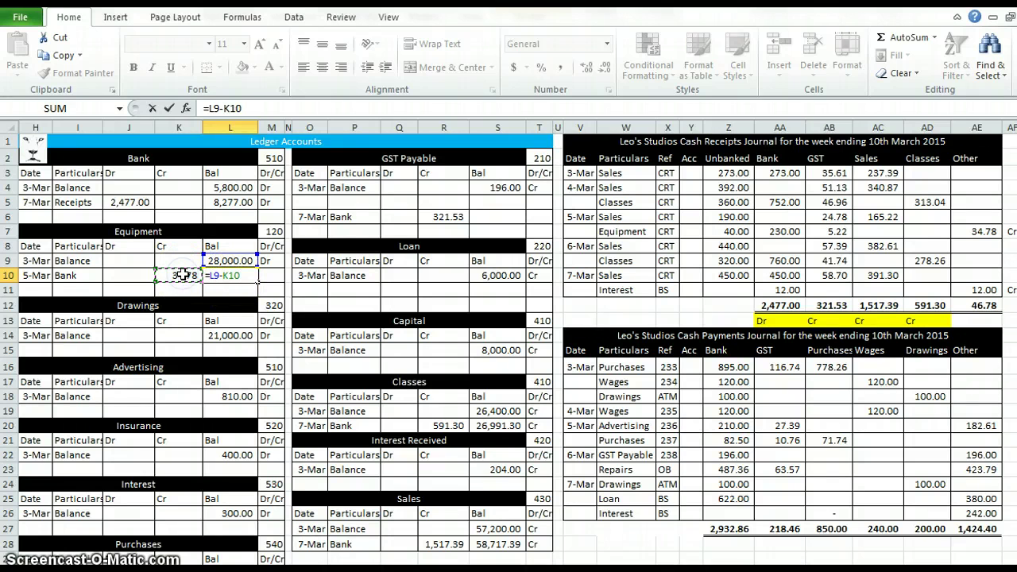
key("Tab")
type("D")
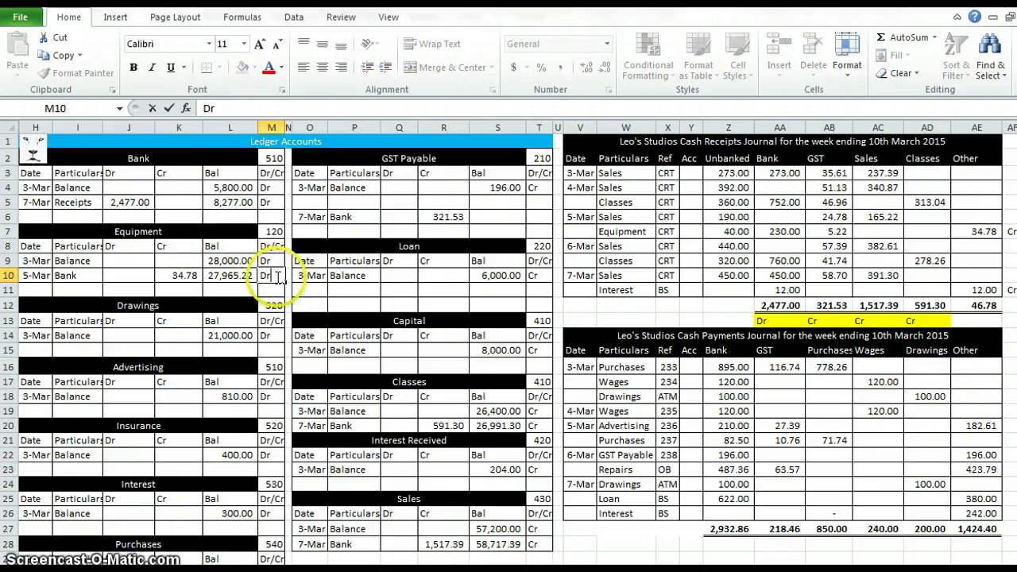
- Highlight the "Cr" beside the Equipment amount in the Cash Receipts Journal's Other column in yellow
left_click(1008, 231)
left_click(243, 67)
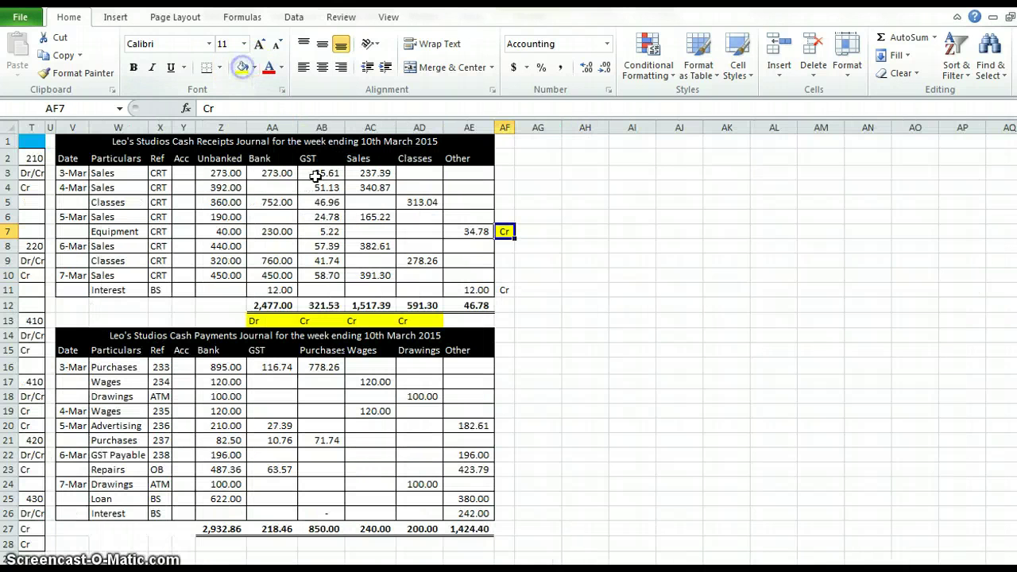
left_click_drag(874, 569, 819, 569)
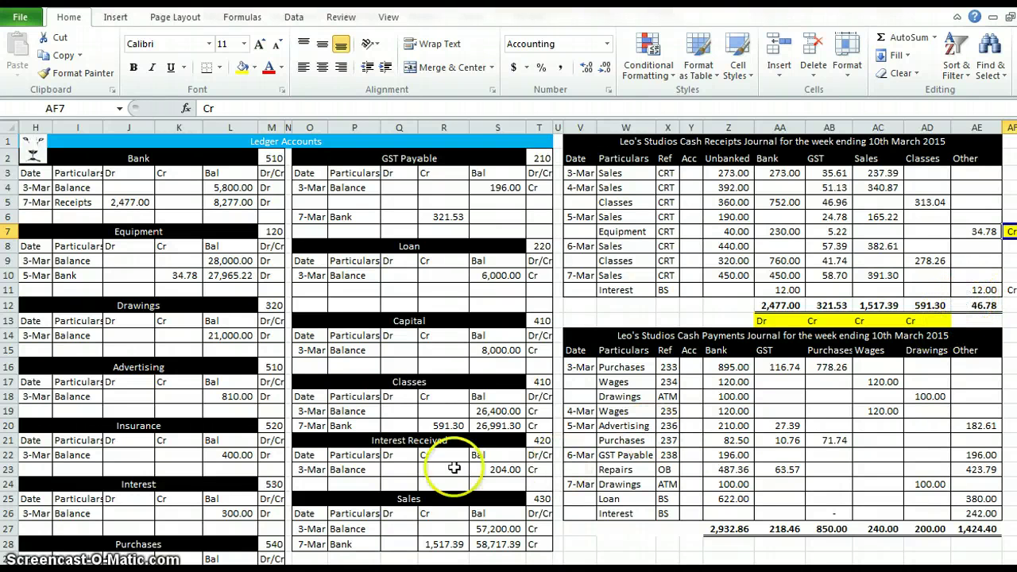
- In the Interest Received ledger's row 24, enter the date 7/3 and the particulars "Bank"
left_click(309, 482)
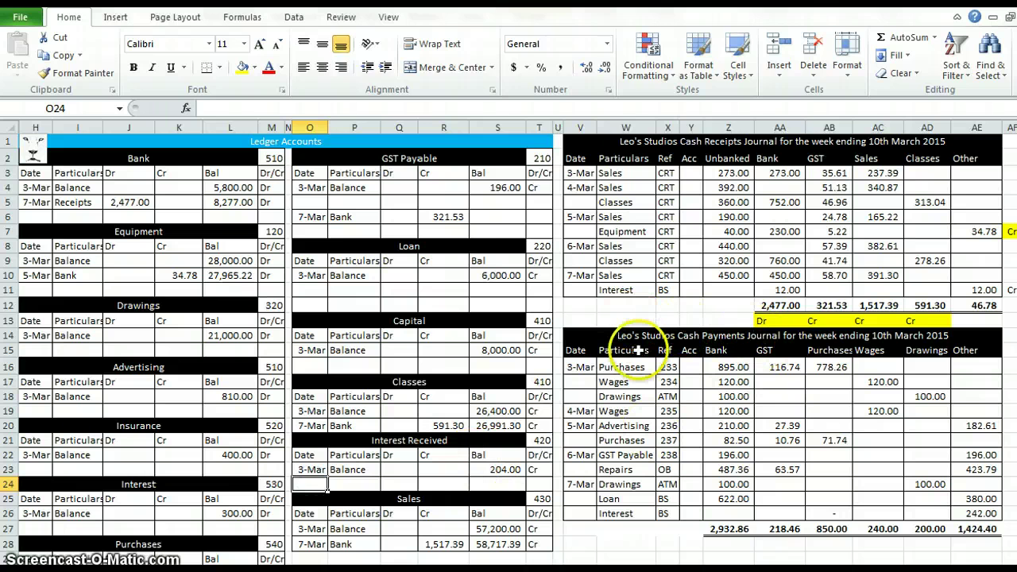
type("7/3")
key("Tab")
type("B")
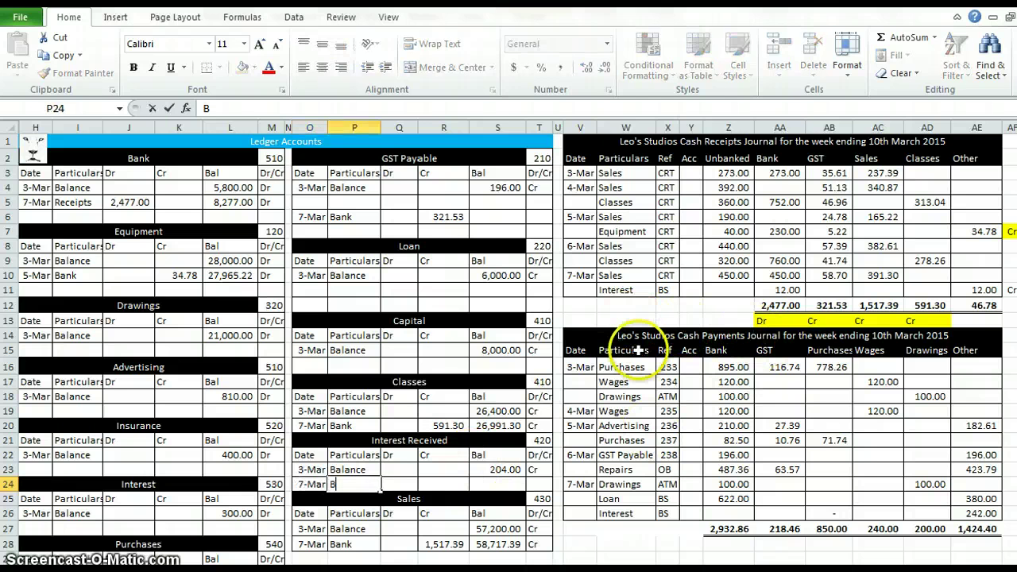
key("Tab")
key("Tab")
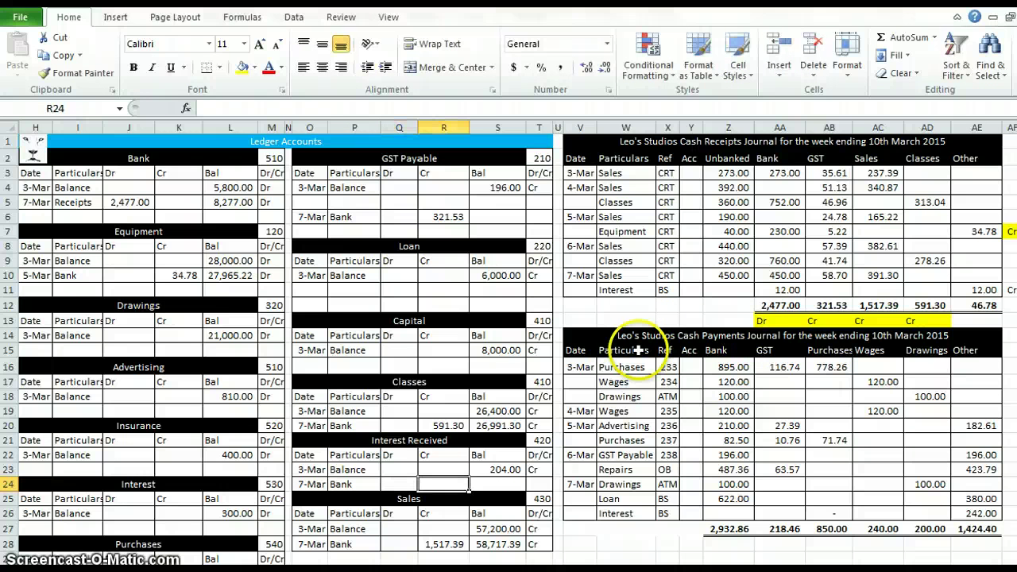
- Link the Interest Received ledger's credit in R24 to the Interest amount in the Cash Receipts Journal's Other column with =AE11
type("=")
left_click(988, 290)
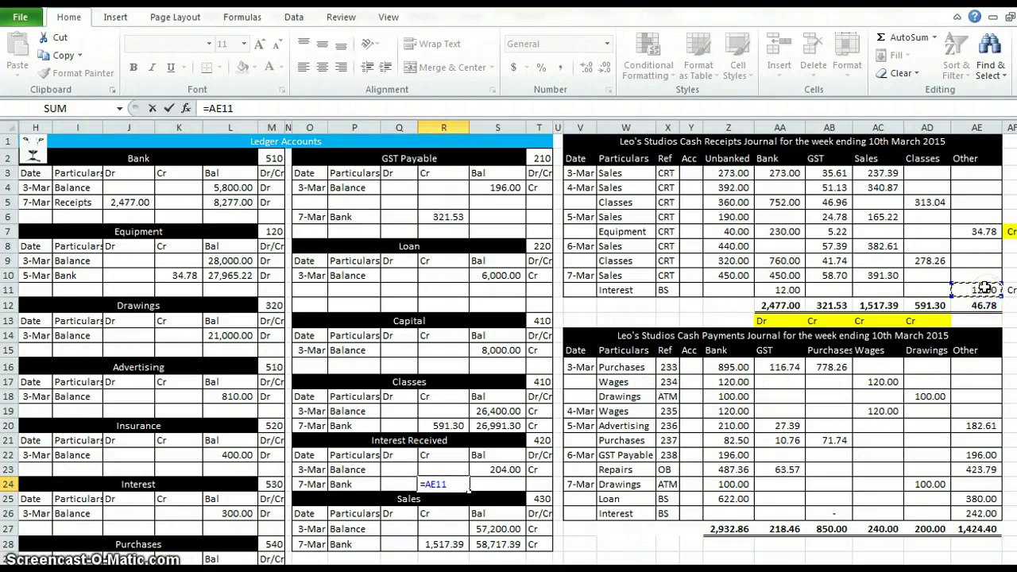
key("Tab")
- Calculate the Interest Received ledger's new balance in S24 with =S23+R24 and mark it "Cr"
type("=")
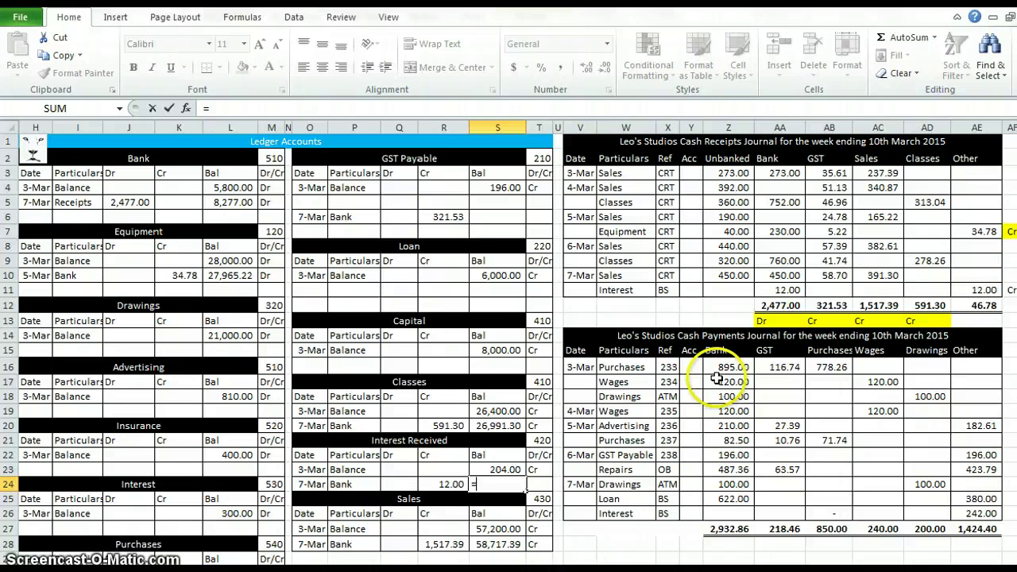
left_click(510, 469)
type("+")
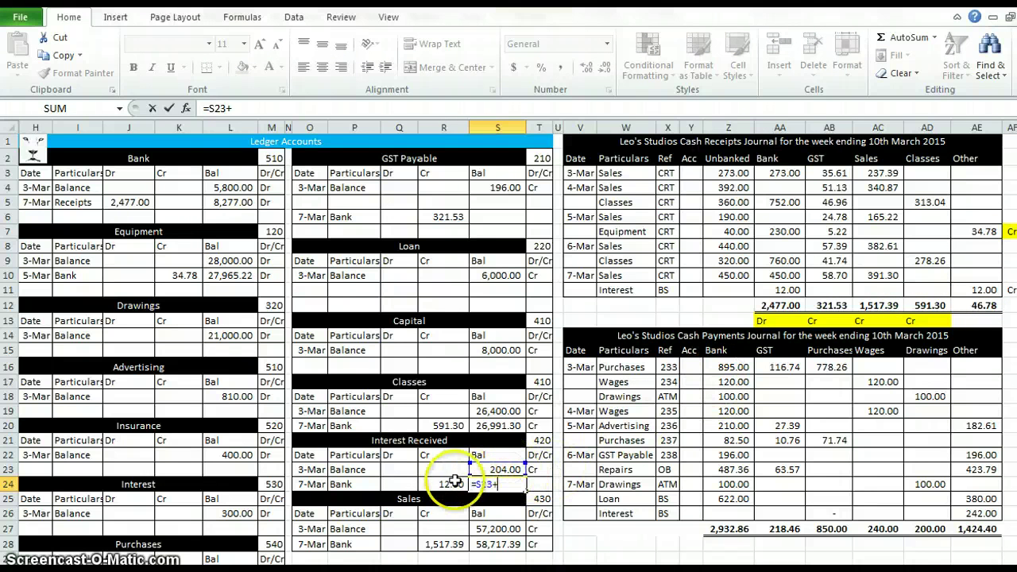
left_click(457, 483)
key("Tab")
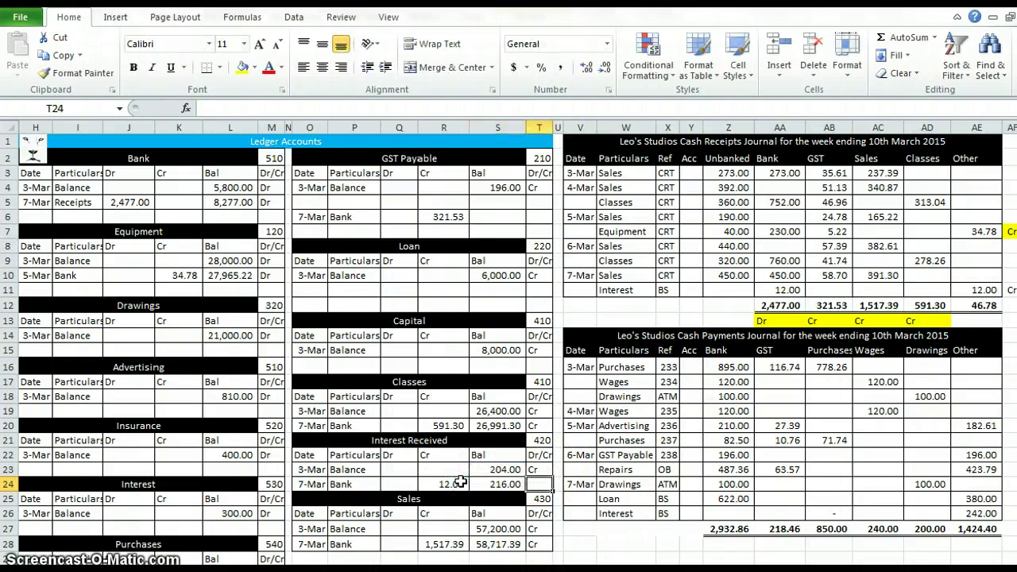
type("Cr")
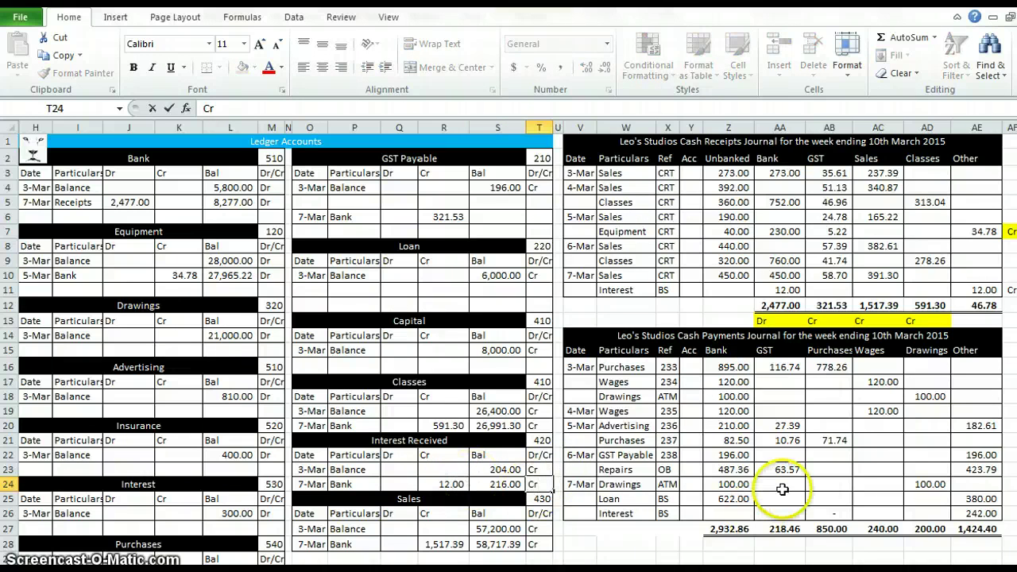
- Highlight the "Cr" beside the Interest amount in the Cash Receipts Journal's Other column in yellow
left_click(1003, 289)
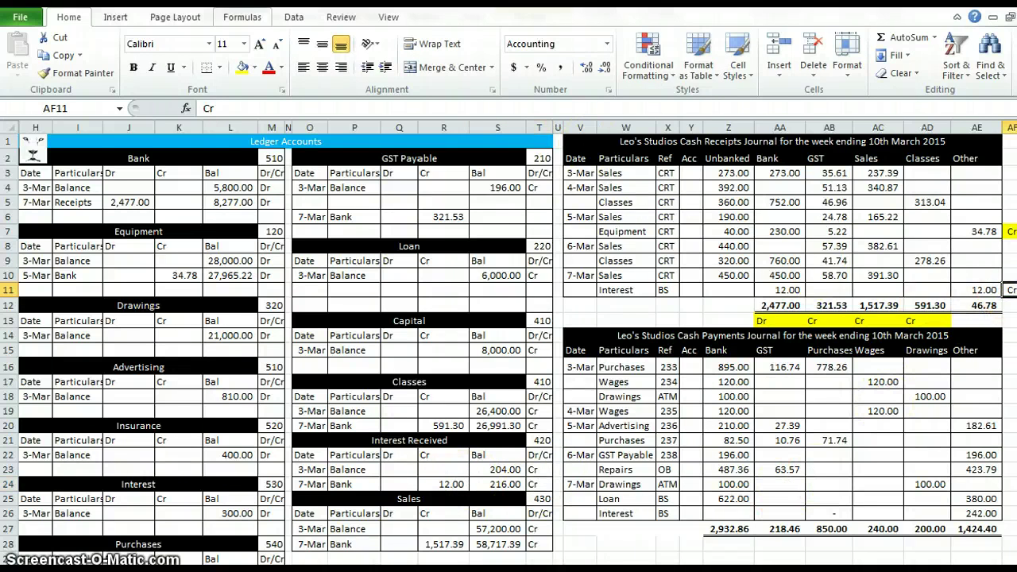
left_click(242, 68)
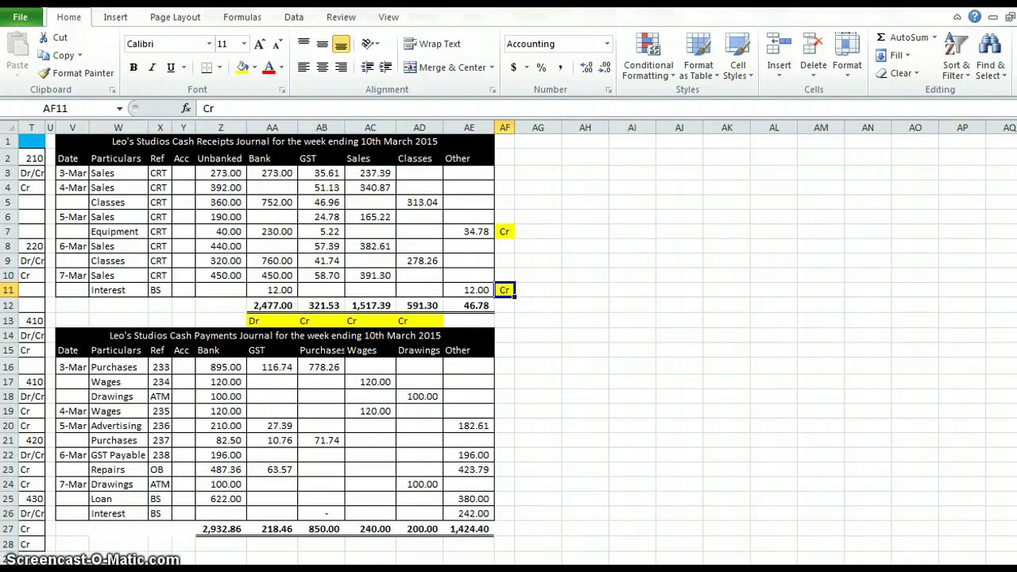
scroll(509, 341, "left", 6)
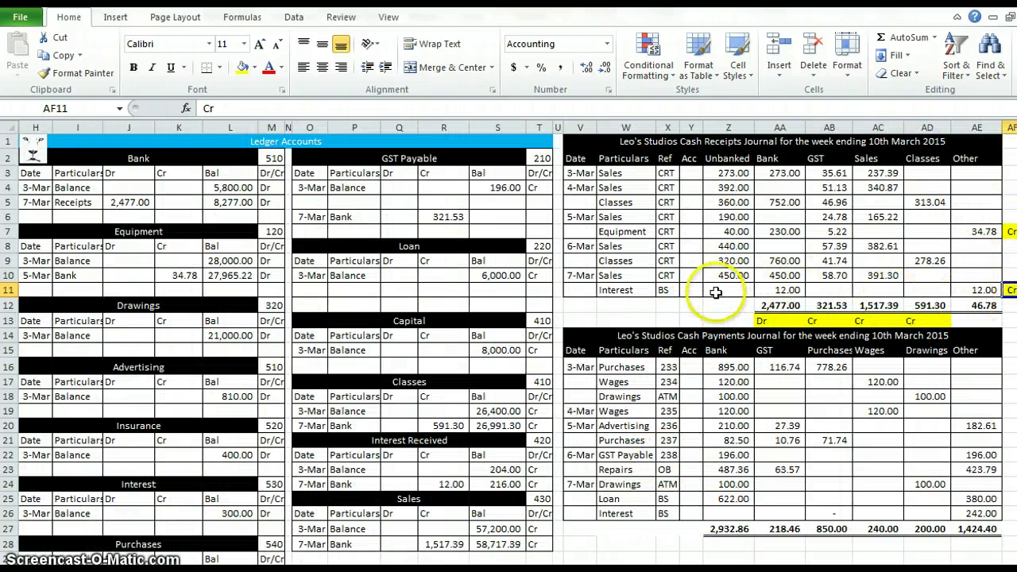
- Link the Acc cell of the Cash Receipts Journal's Equipment row (Y7) to the Equipment ledger's account code with =M7
left_click(696, 231)
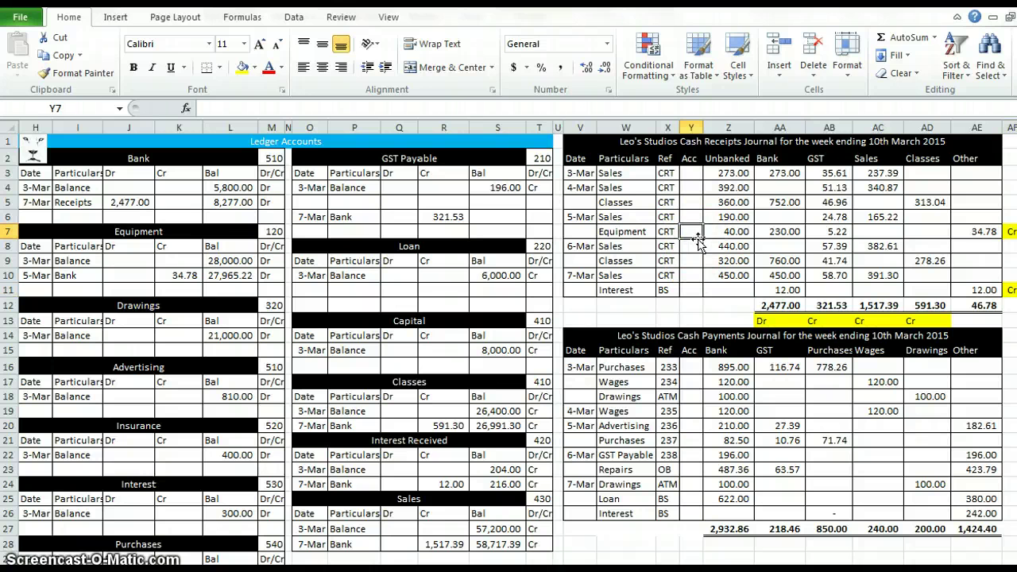
type("=")
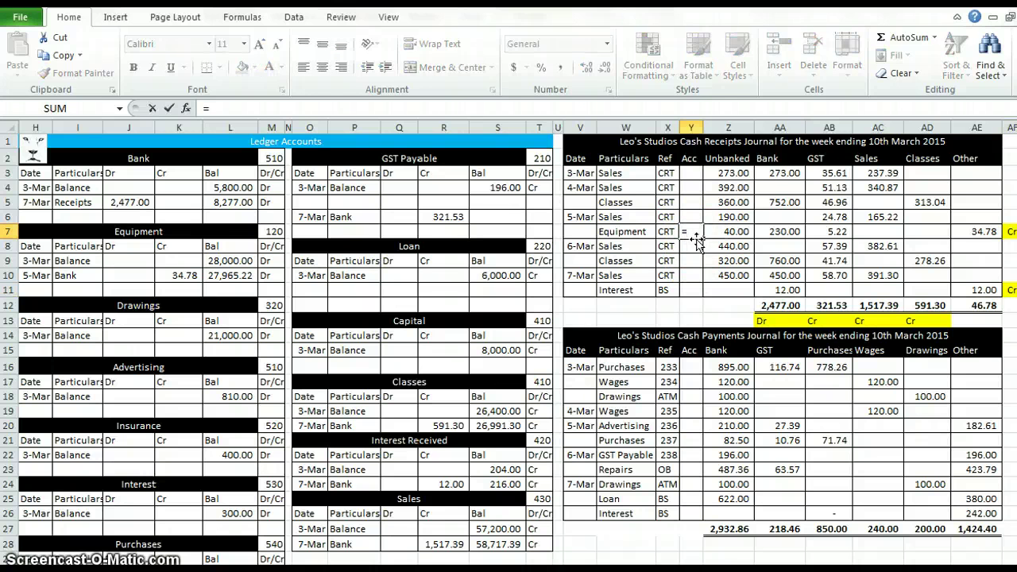
left_click(270, 229)
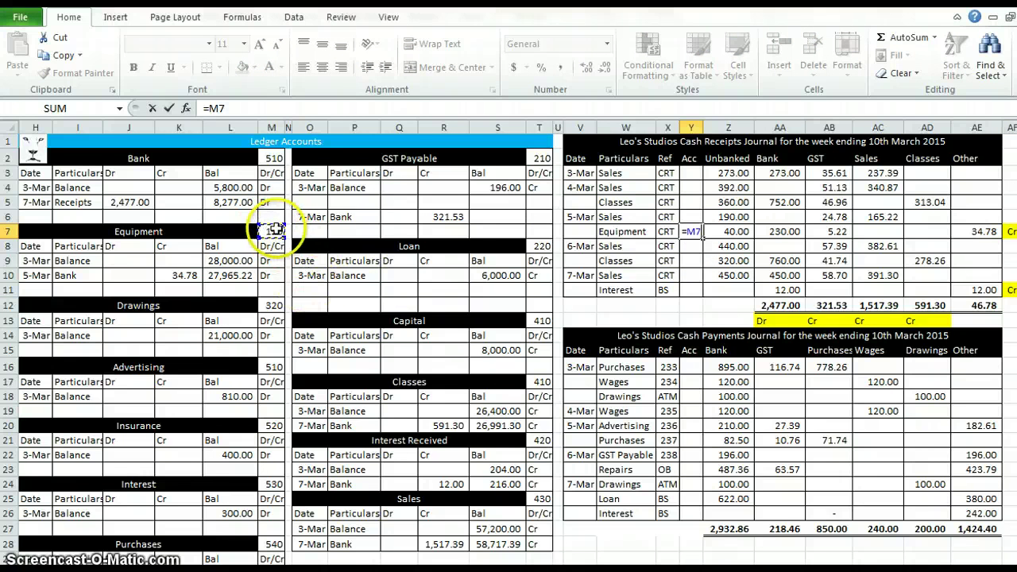
key("Return")
- Link the Acc cell of the Cash Receipts Journal's Interest row (Y11) to the Interest Received ledger's account code with =T21
left_click(690, 290)
type("=")
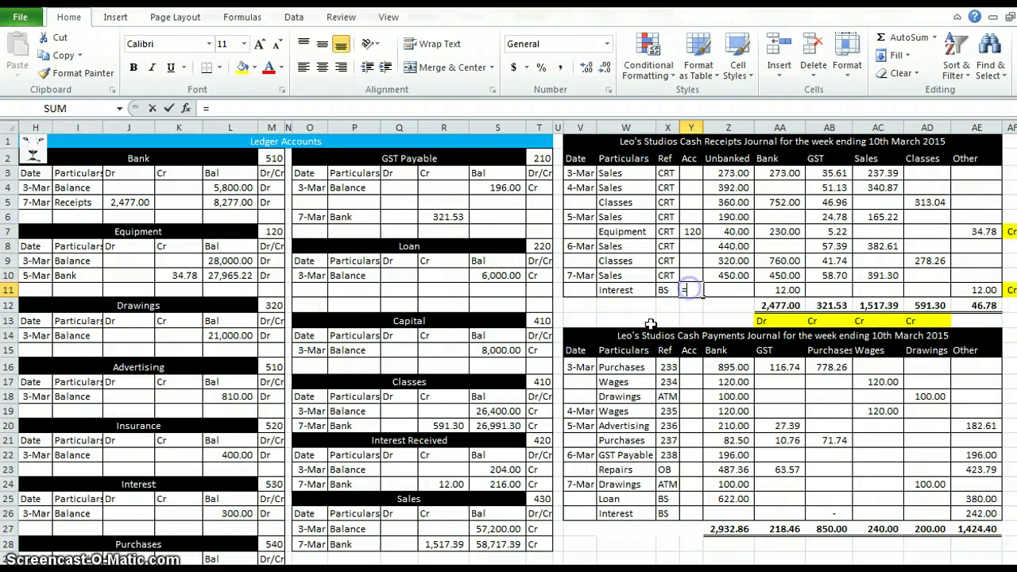
left_click(540, 439)
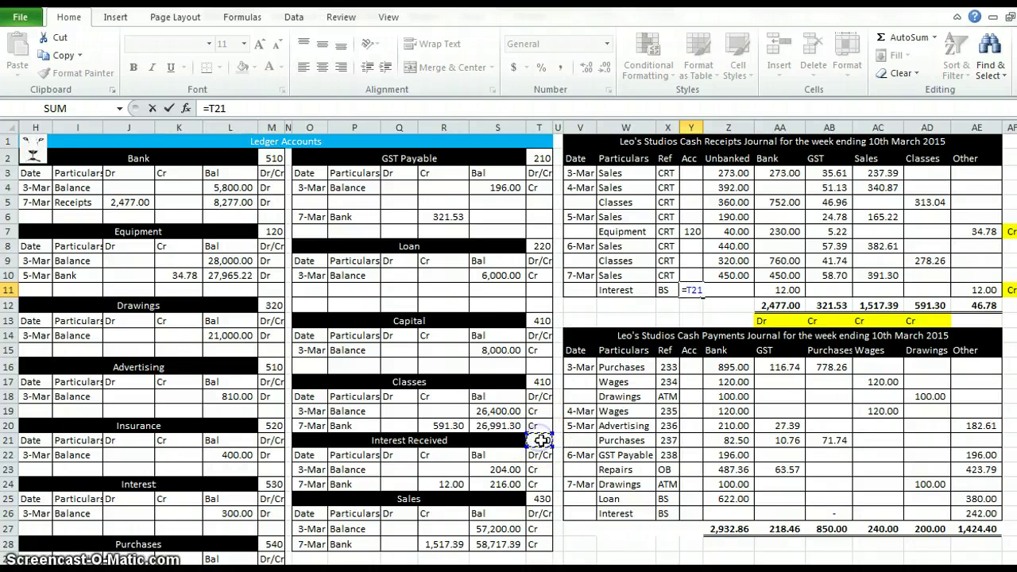
key("Return")
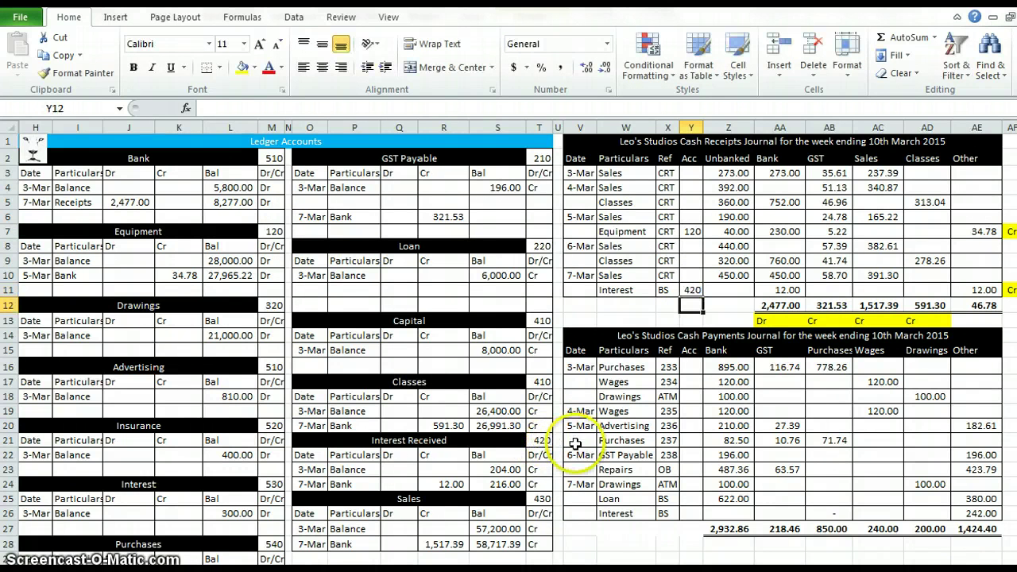